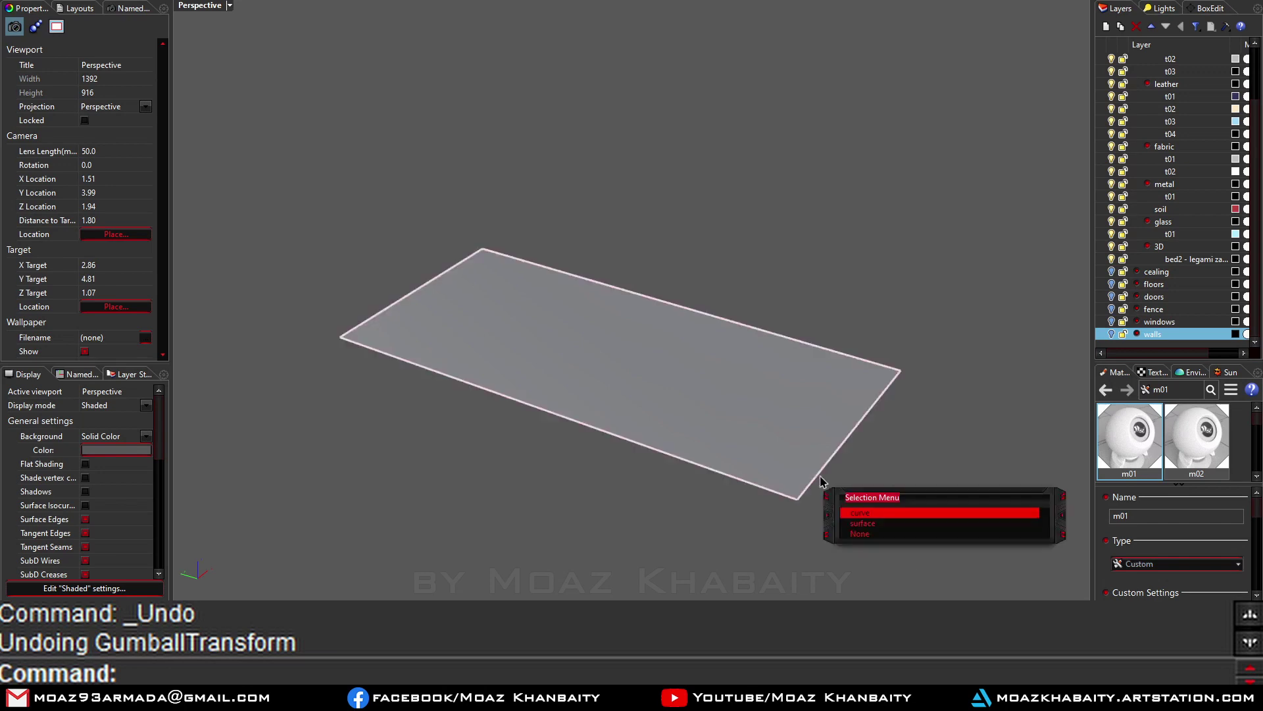
Step: Restore the extrusion of the plane into a box and join its surfaces
key("ctrl+y")
key("ctrl+y")
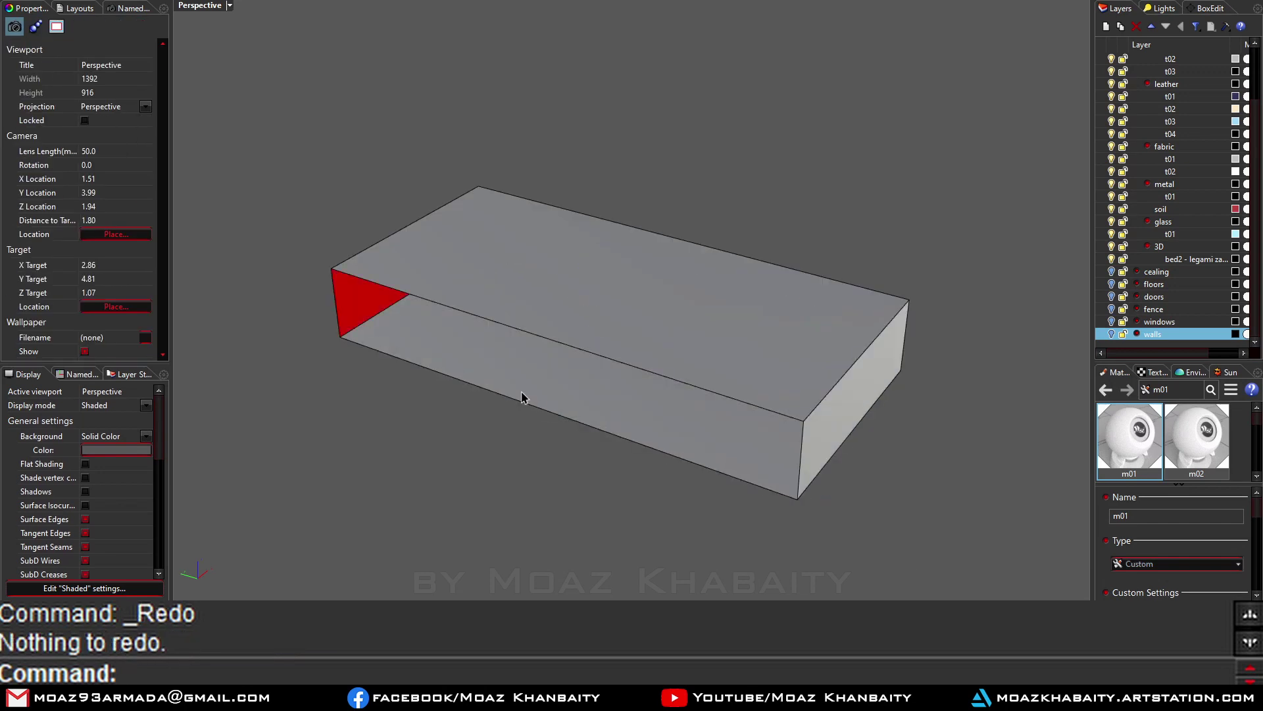
left_click(558, 370)
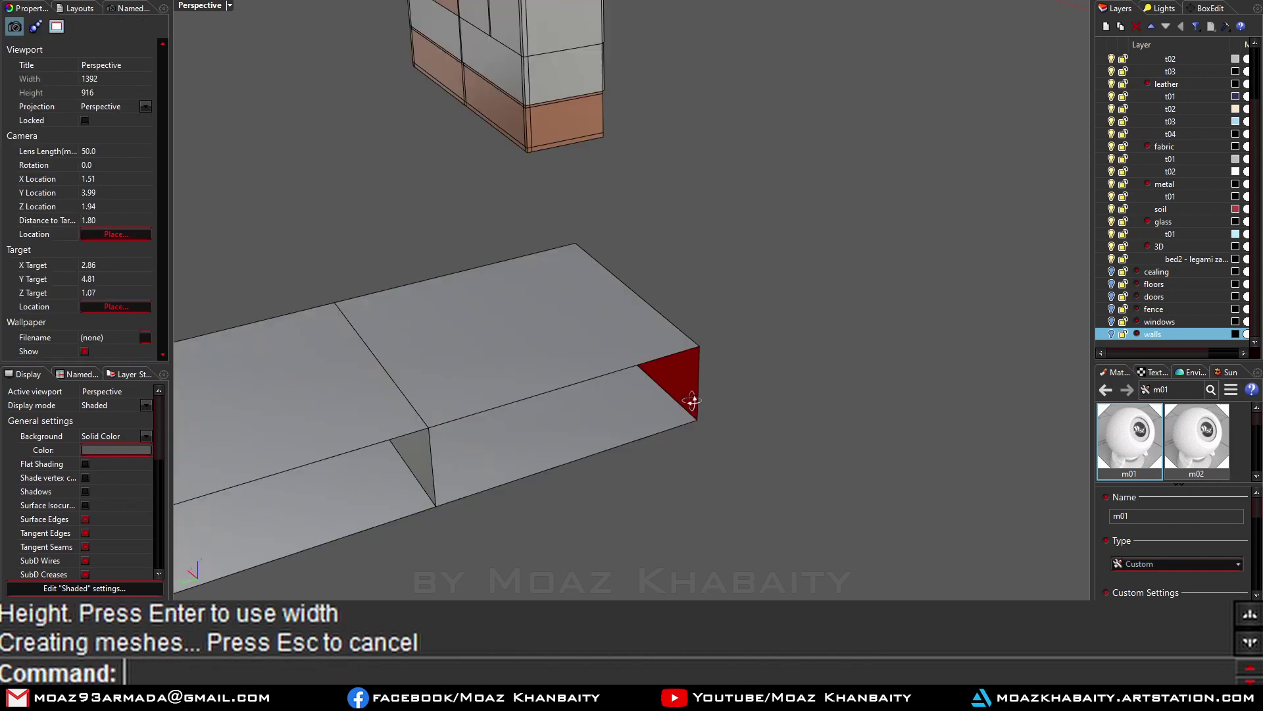
key("ctrl+j")
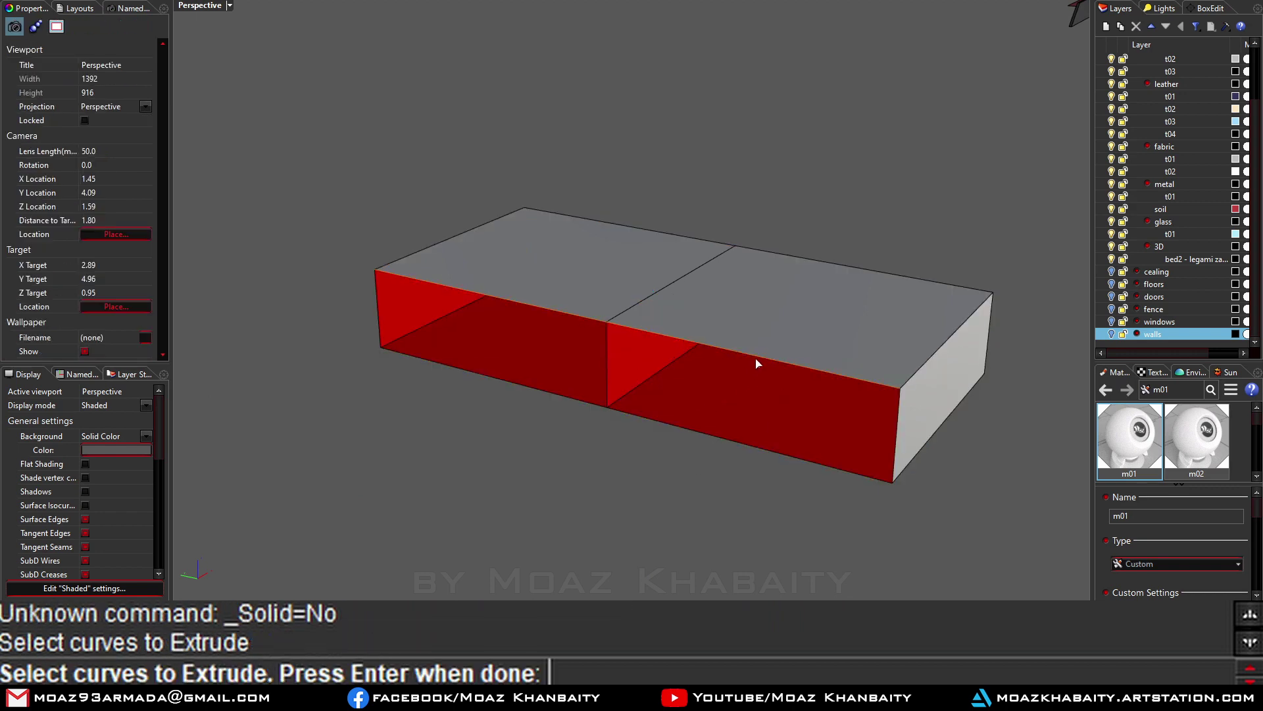
Step: Extrude the curves into an open wall, flip its direction, and delete the unwanted piece
key("Return")
left_click(632, 353)
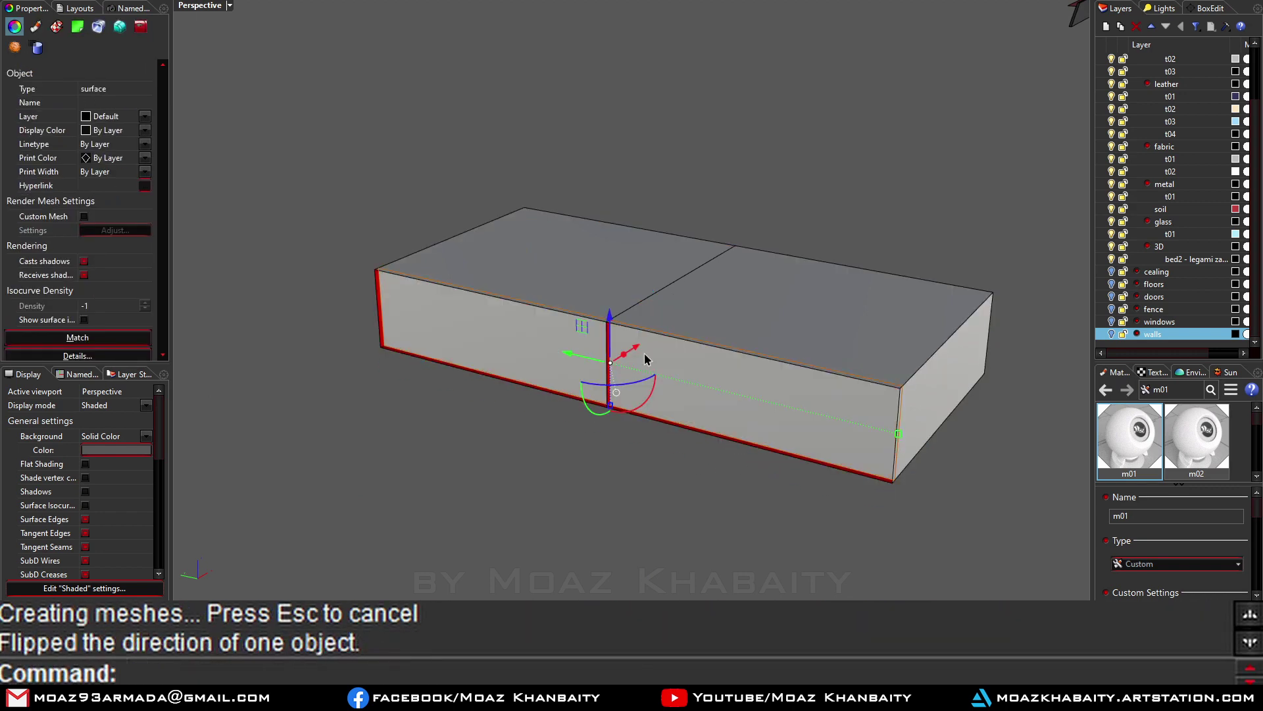
scroll(652, 358, "up", 3)
type("S")
key("Return")
key("Delete")
Step: Thicken the wall surfaces with OffsetSrf set to Solid=Yes, removing the leftover solid
left_click(567, 307)
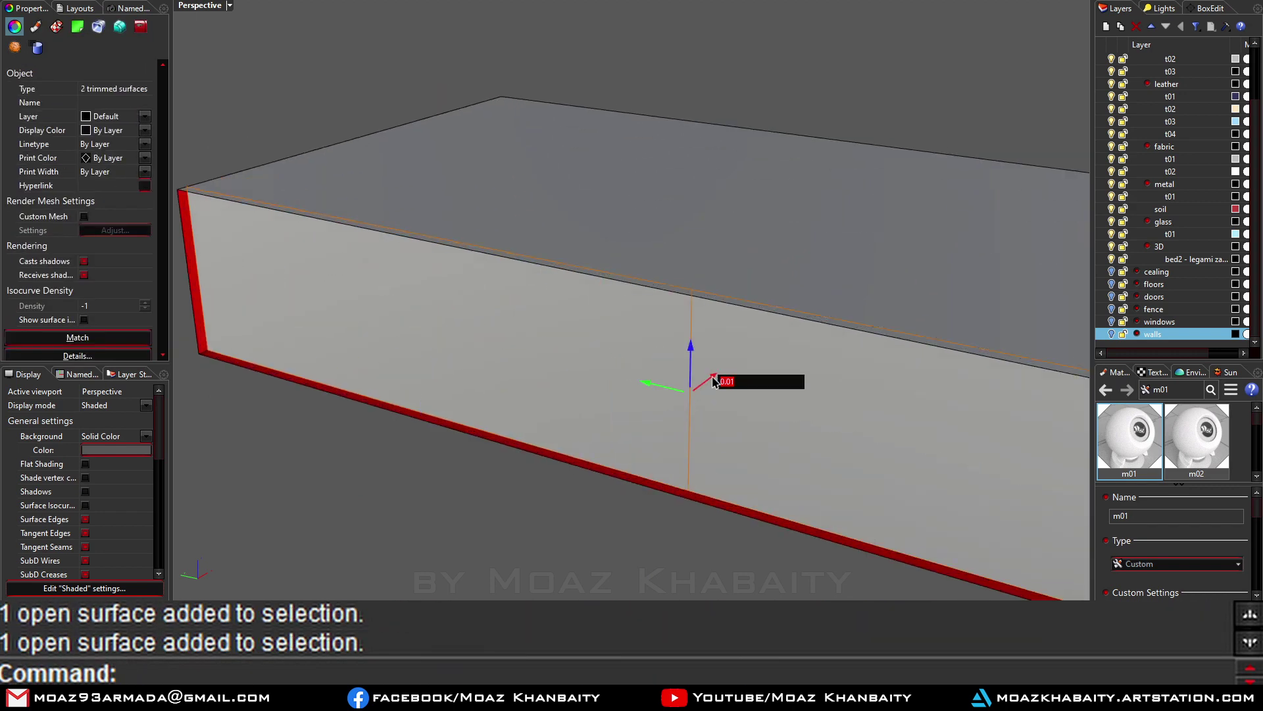
type("offsetsrf")
key("Return")
type("s=No FlipAll ): s")
key("Return")
key("Return")
type("h")
key("Return")
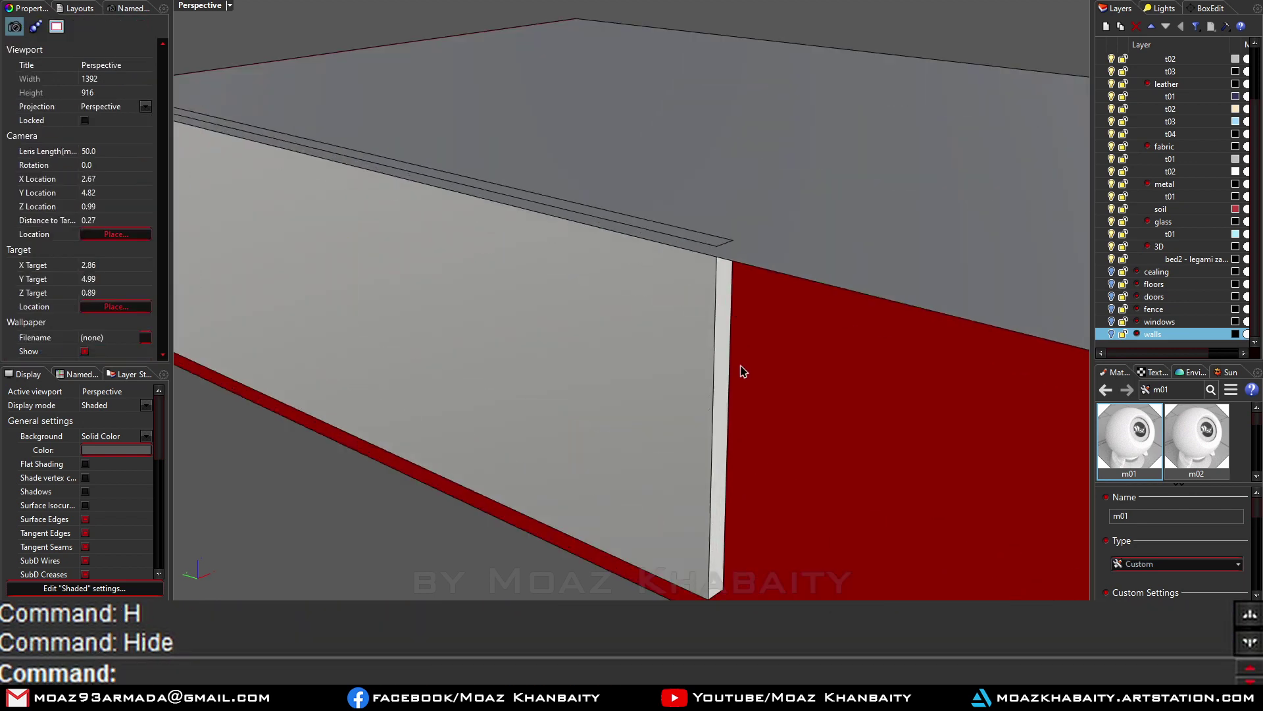
left_click(742, 369)
key("Delete")
Step: Stretch the inner wall panel into place as the compartment divider
left_click(699, 355)
key("Escape")
scroll(690, 385, "up", 5)
left_click(683, 385, "ctrl+shift")
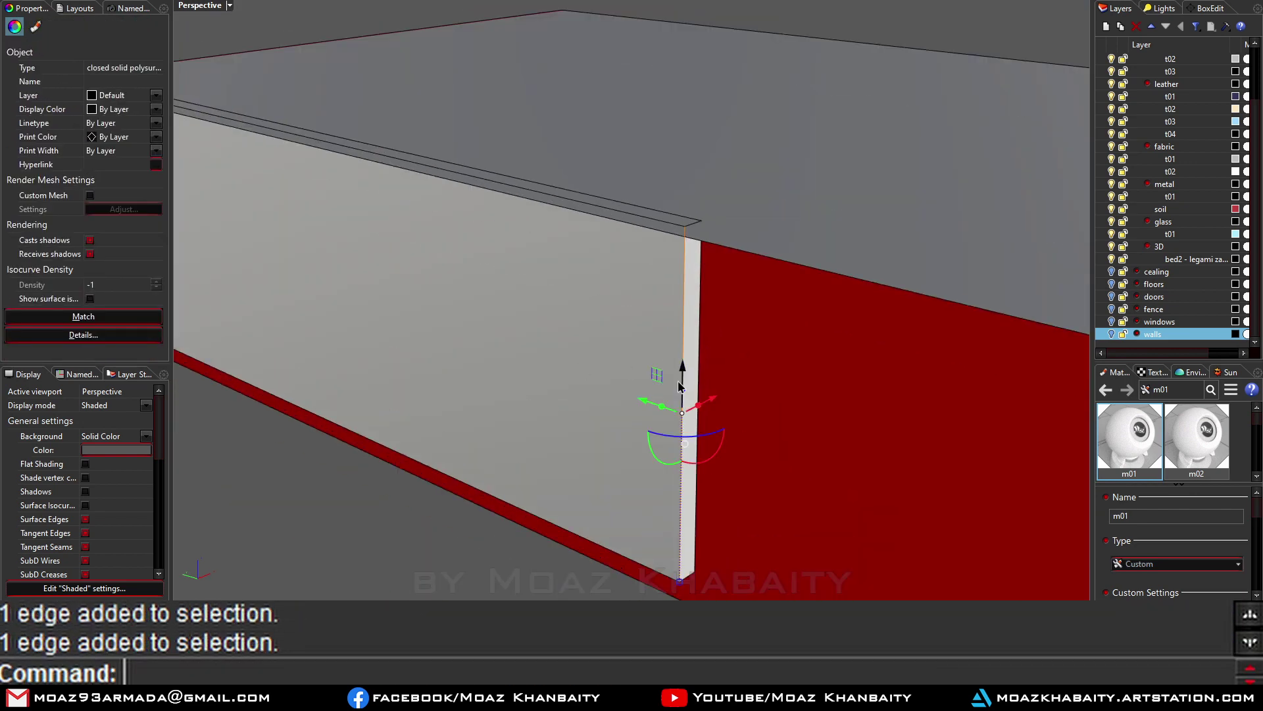
key("ctrl+z")
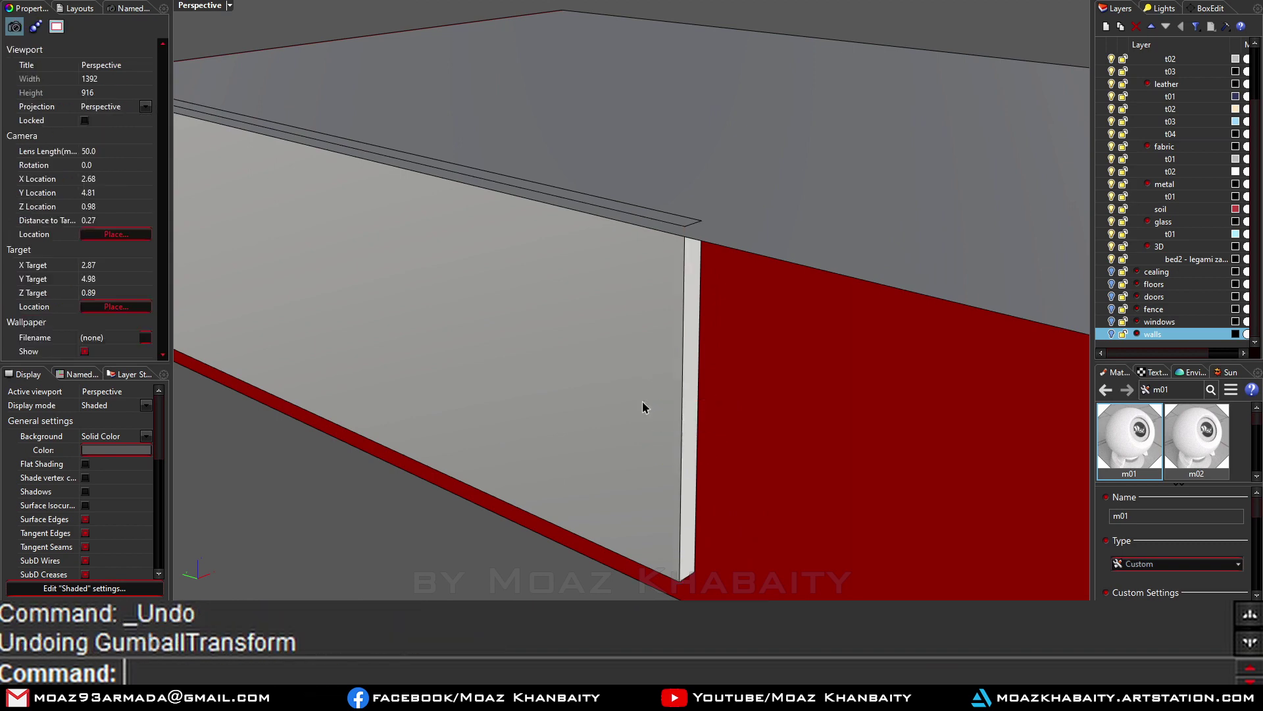
scroll(664, 246, "down", 3)
left_click(461, 381, "ctrl+shift")
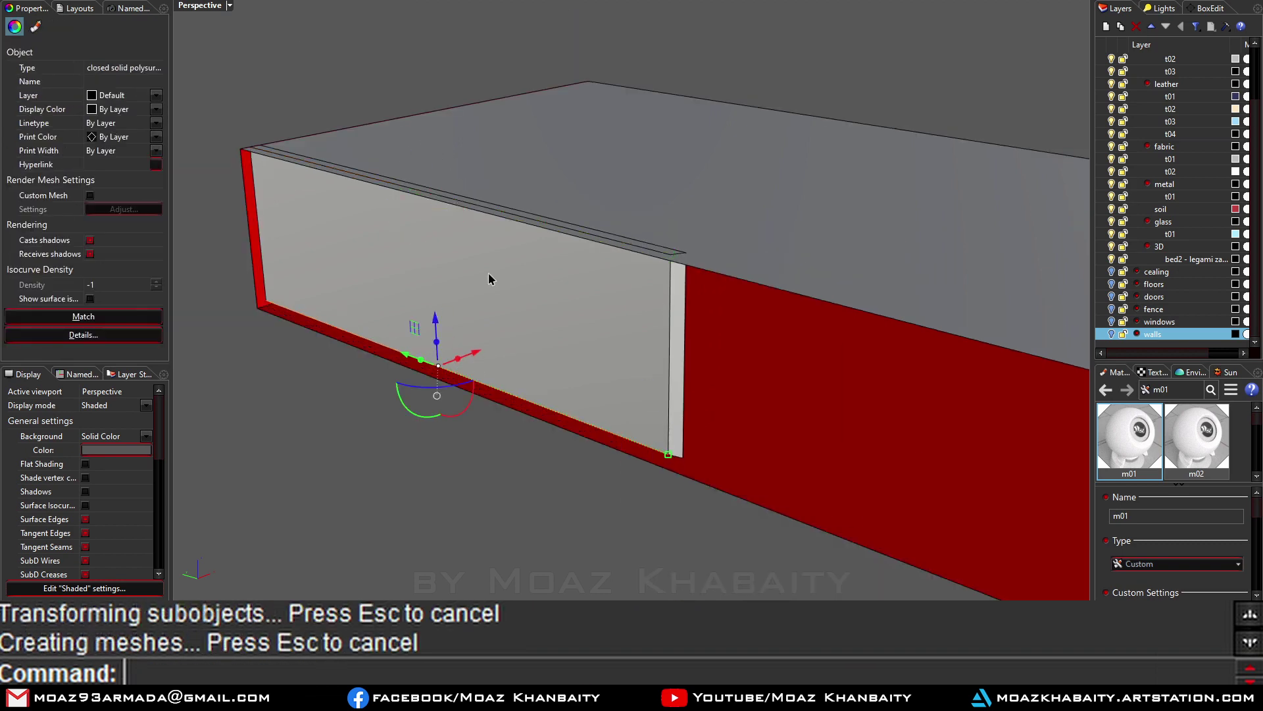
key("Return")
right_click_drag(426, 150, 329, 296)
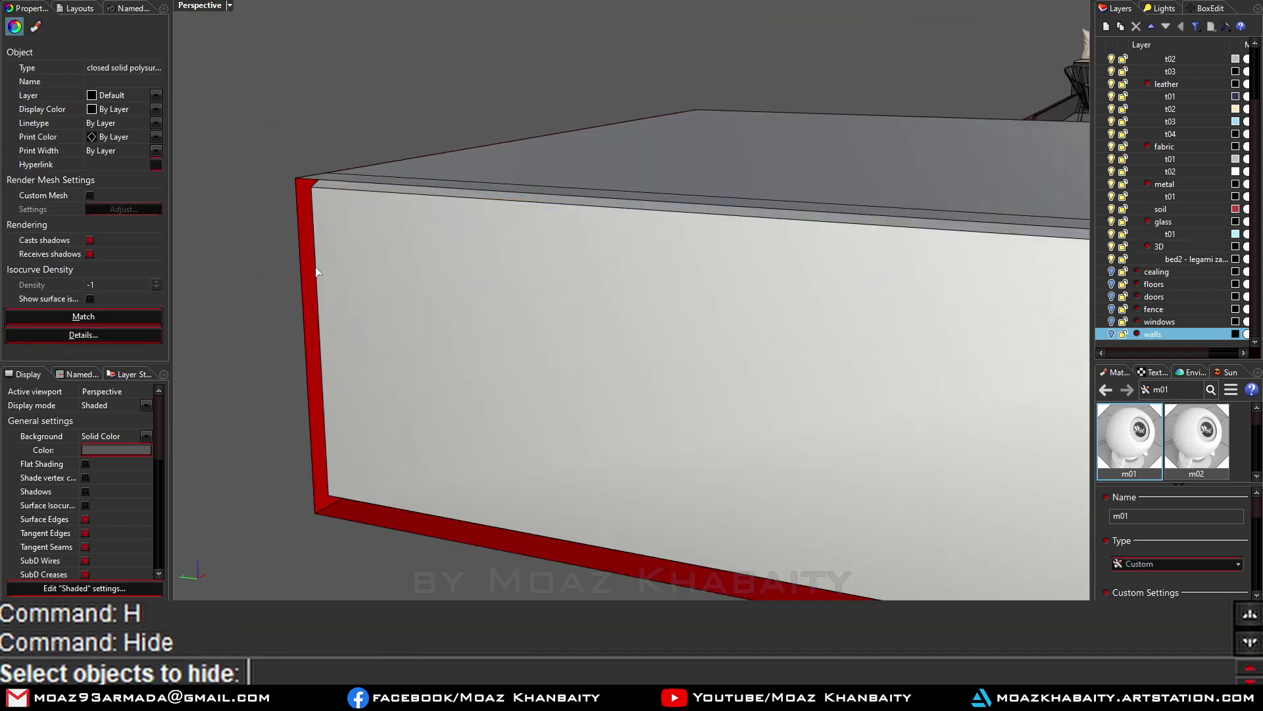
left_click(322, 368, "ctrl+shift")
Step: Mirror the divider panel to complete the two-compartment box
scroll(280, 343, "down", 5)
type("Mi")
key("Return")
left_click(544, 373)
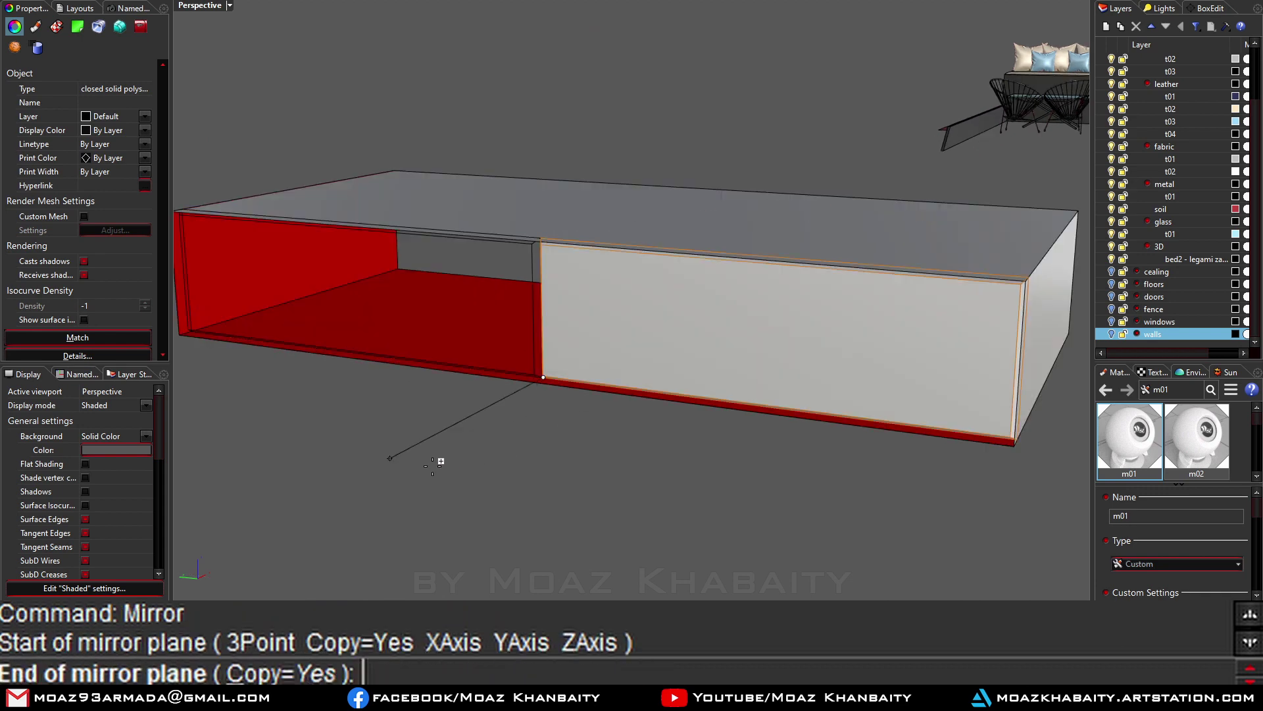
left_click(441, 460)
Step: Offset the box to give it thickness and merge its coplanar faces
type("OffsetSrf")
key("Return")
key("Return")
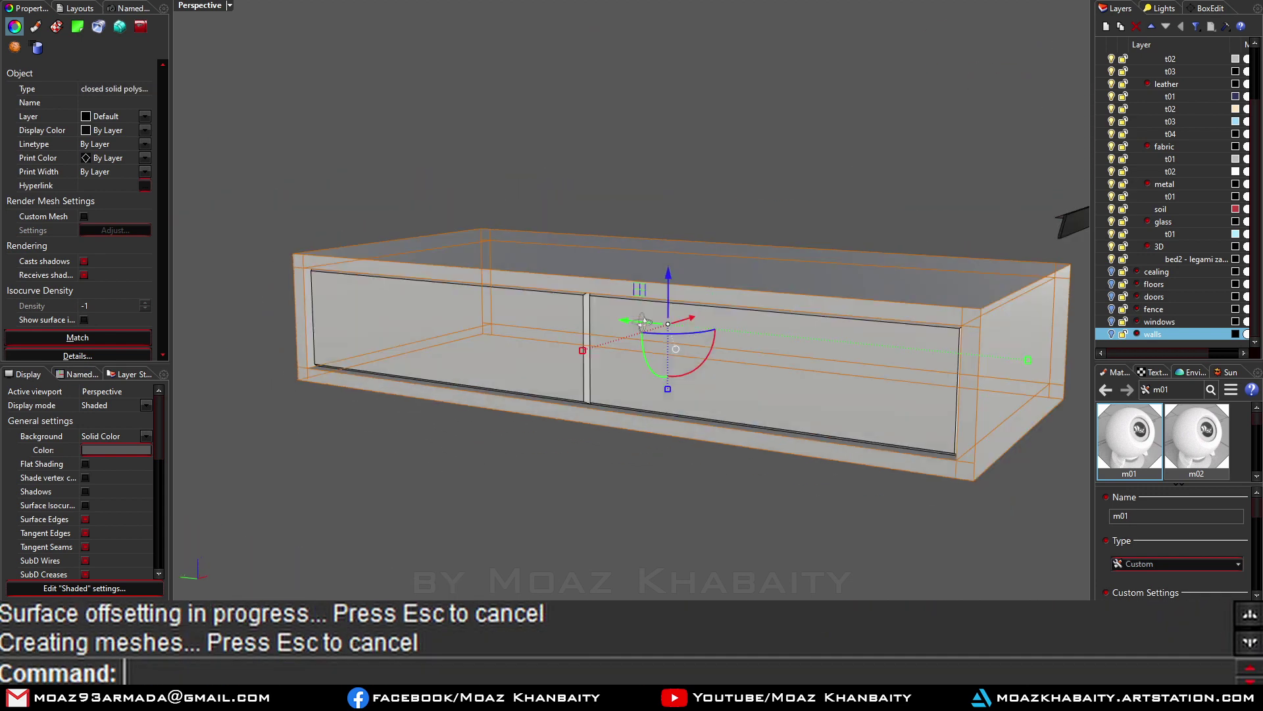
mouse_move(592, 368)
right_mouse_down()
mouse_move(564, 281)
mouse_move(770, 437)
right_mouse_up()
left_click(564, 282)
type("JJ")
key("Return")
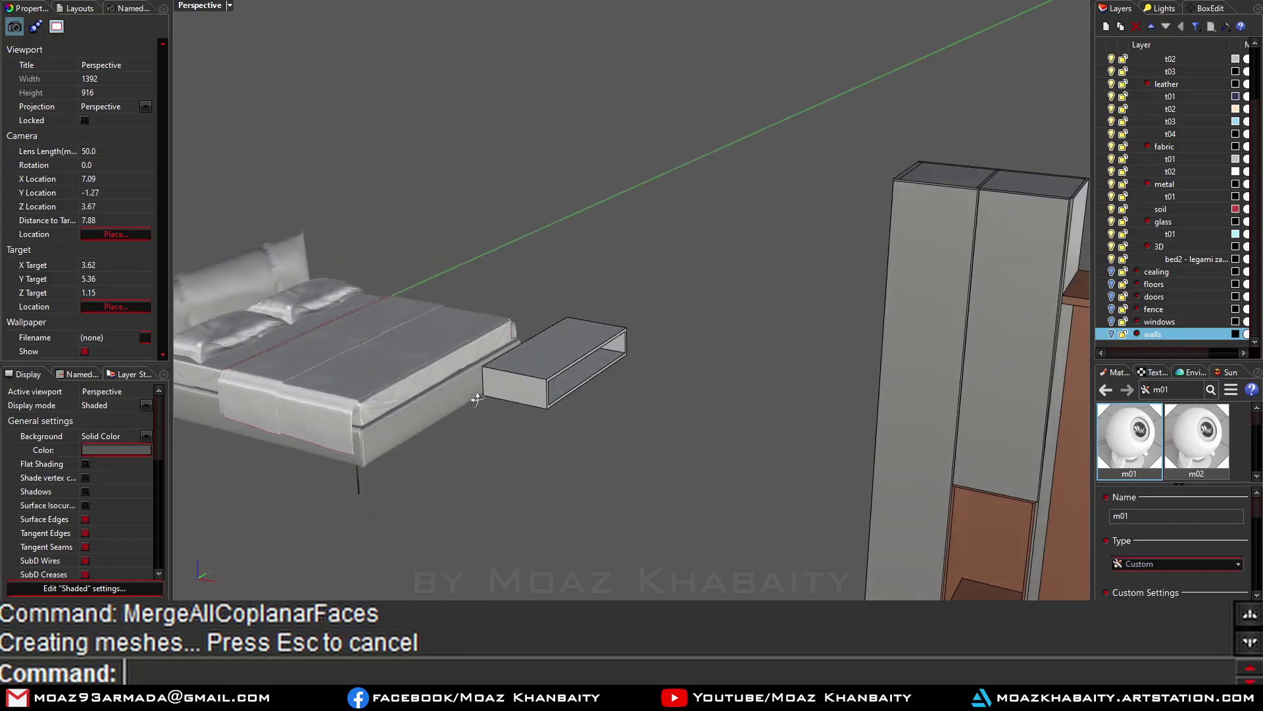
Step: Select the box beside the bed and give layer t04 a new colour
left_click(680, 402)
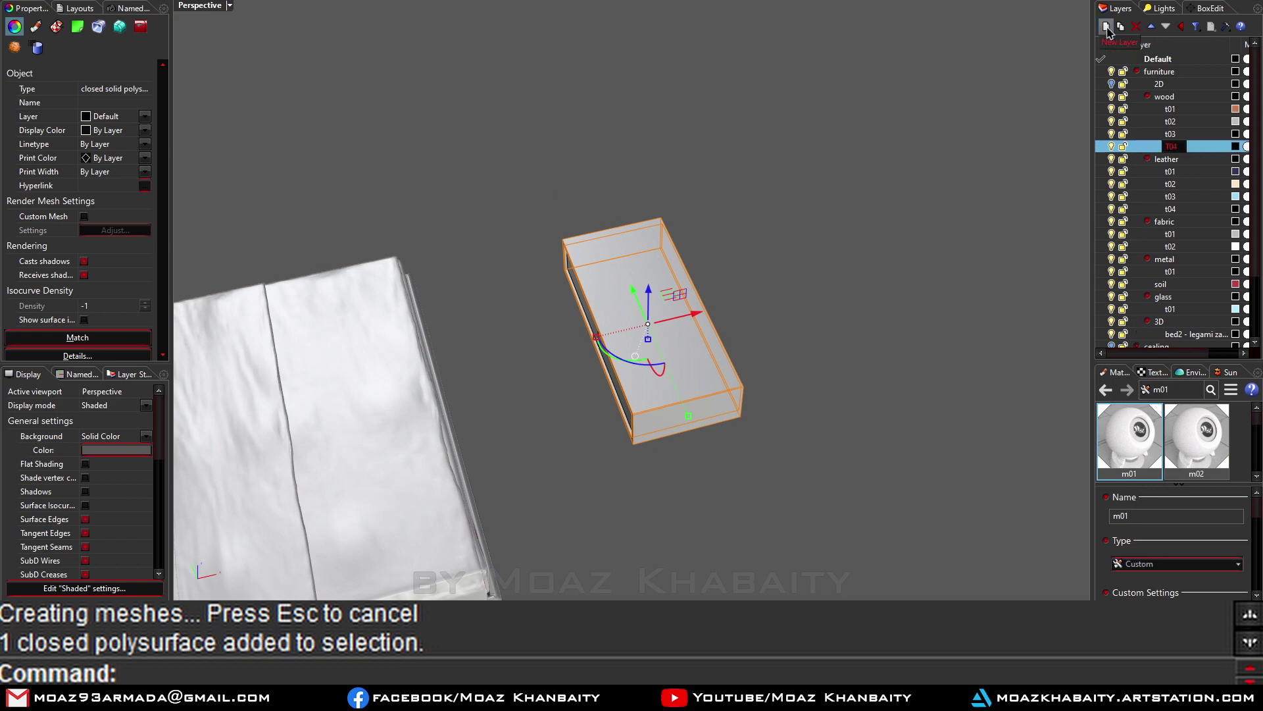
left_click(1236, 146)
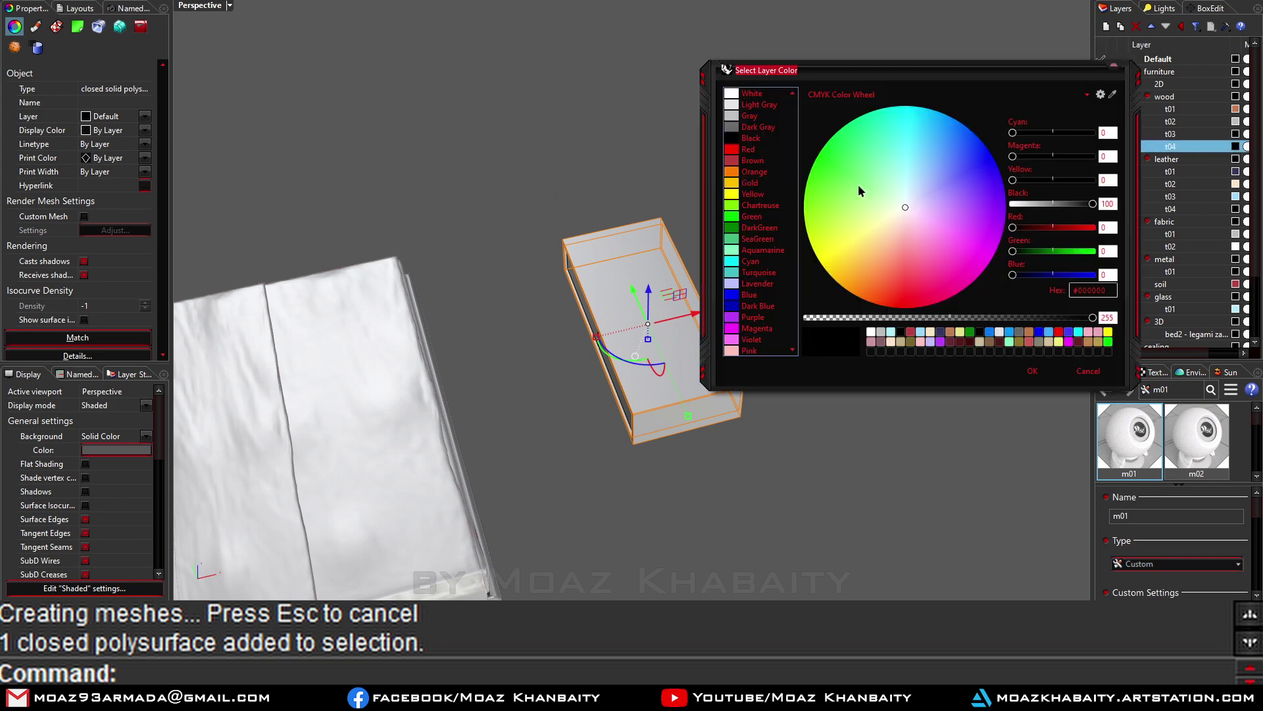
left_click(1033, 371)
Step: Move the selected box onto wood layer t02 and view it beside the bed
right_click(1170, 122)
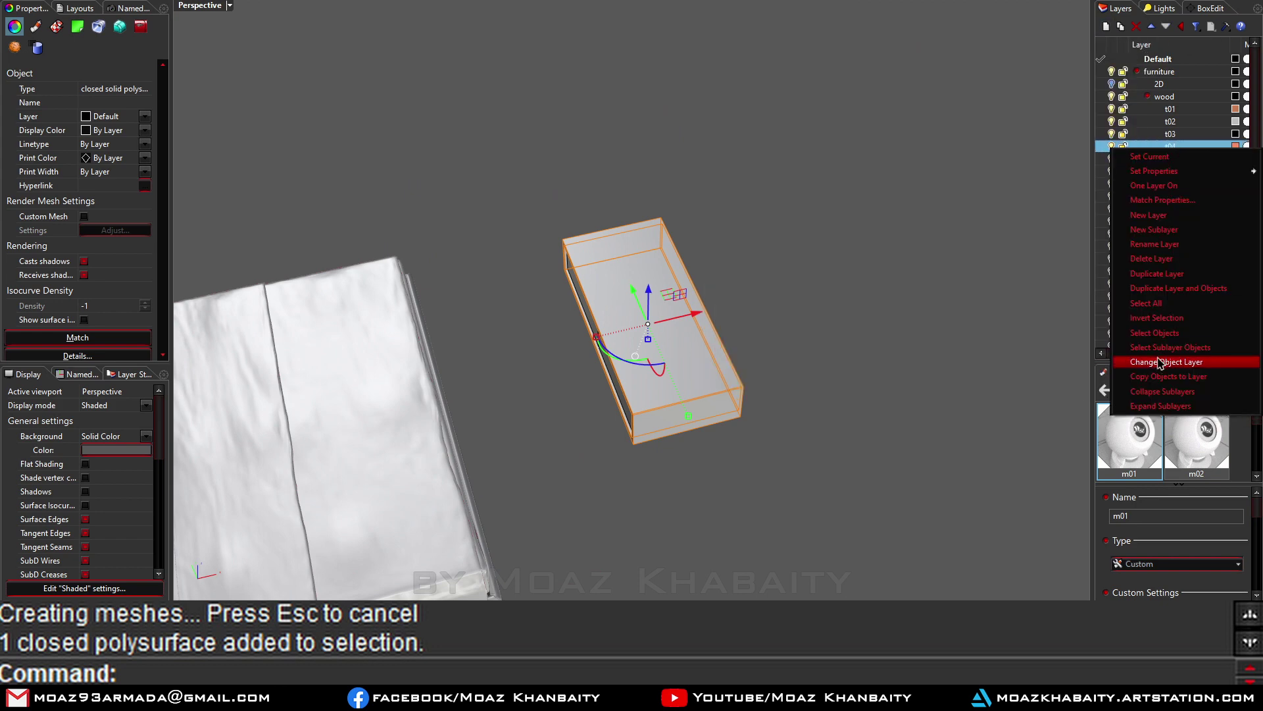
left_click(1080, 361)
scroll(776, 194, "down", 5)
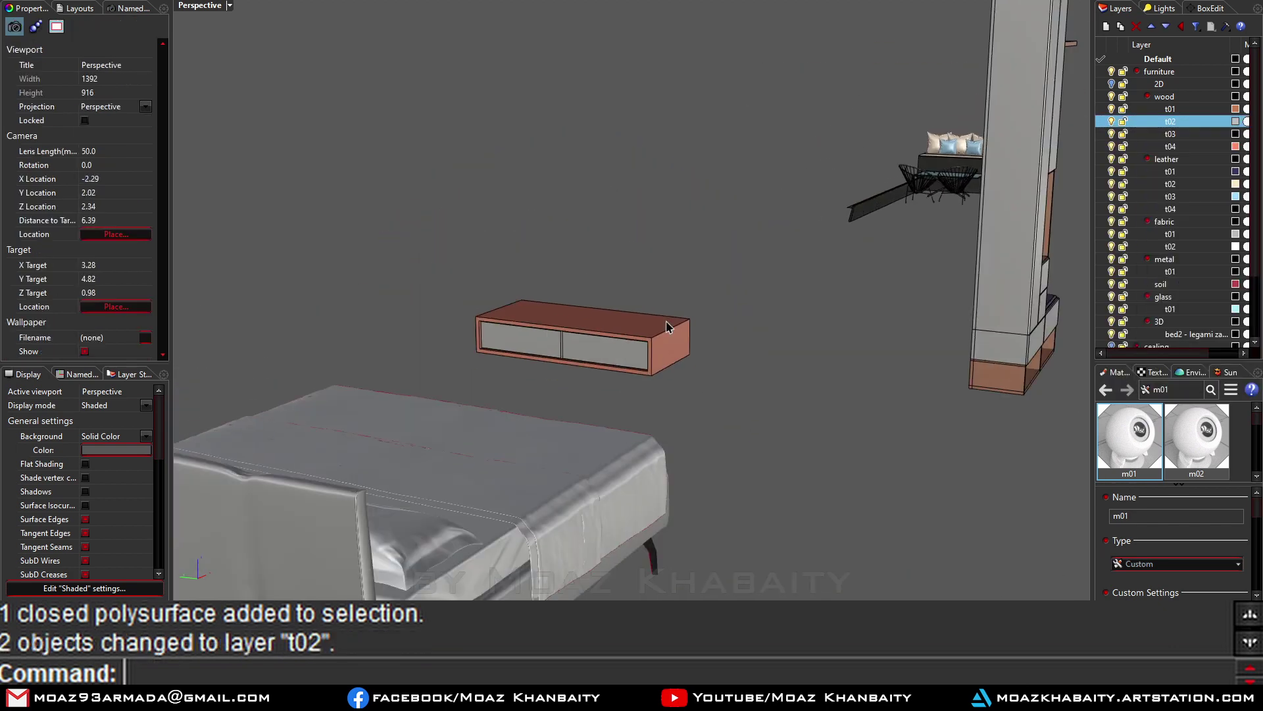
mouse_move(776, 194)
right_mouse_down()
mouse_move(600, 445)
mouse_move(637, 398)
right_mouse_up()
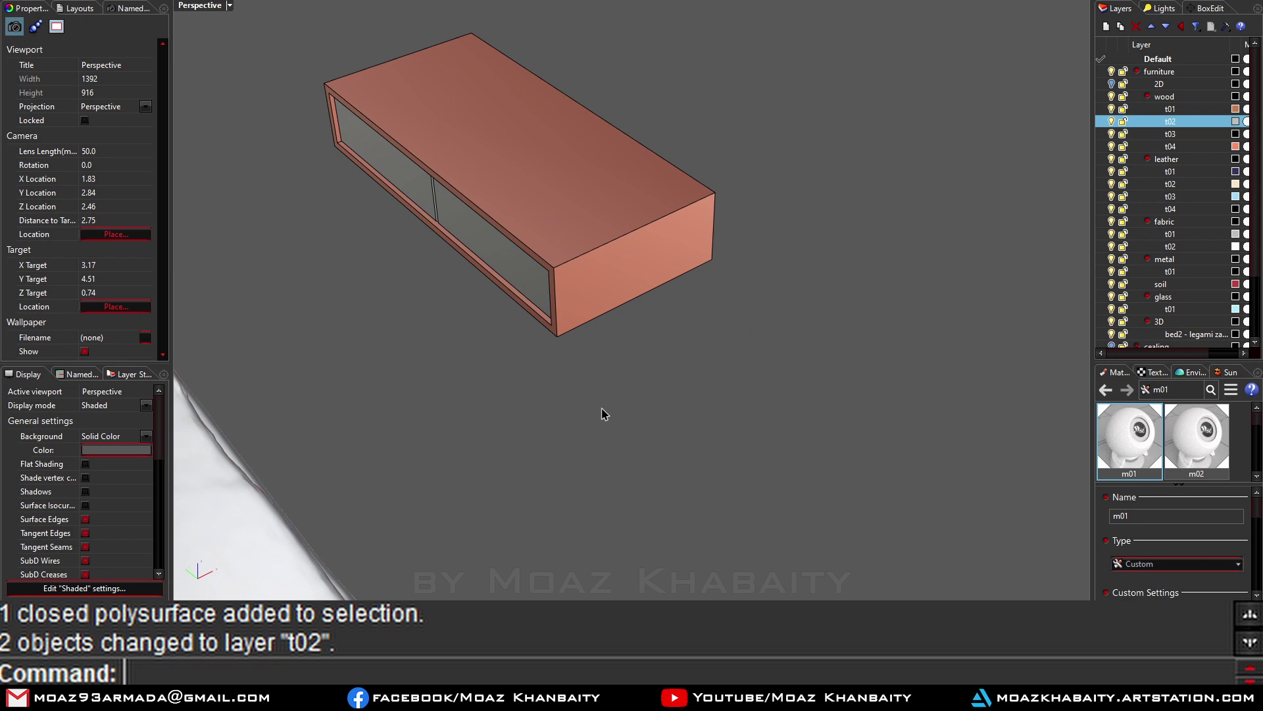
scroll(590, 412, "down", 3)
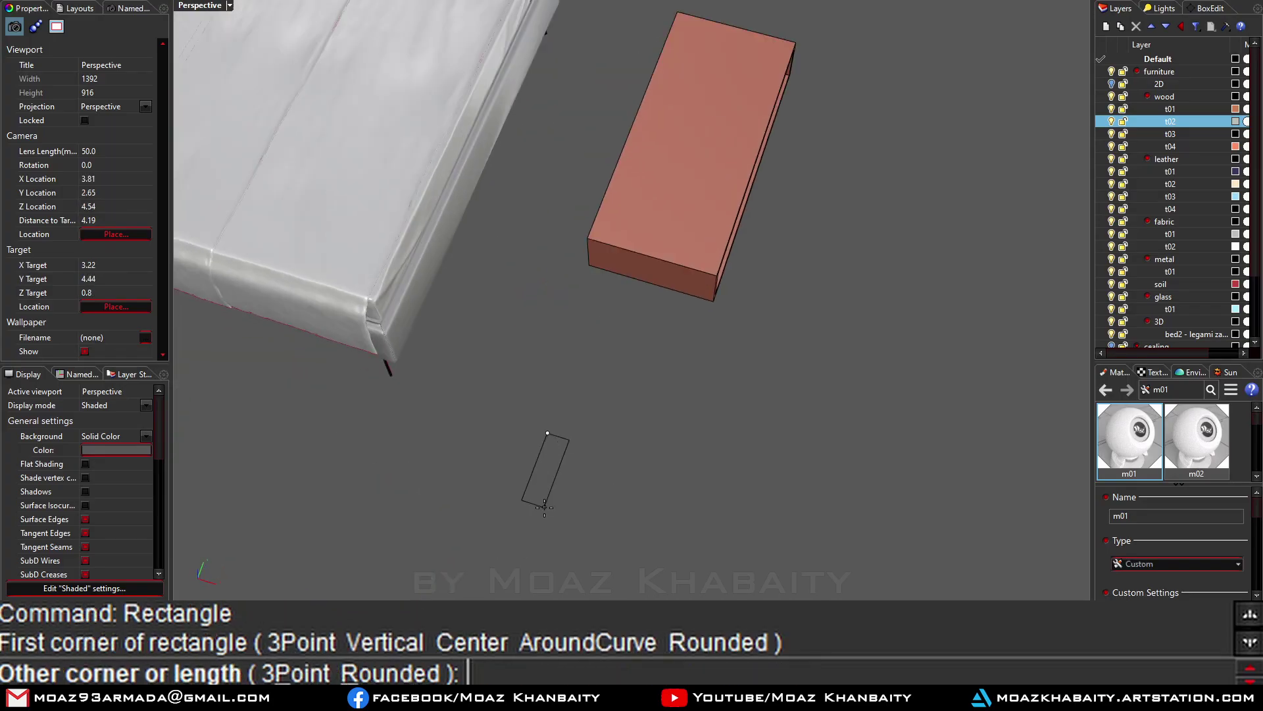
Step: Draw a 0.45 by 0.45 square and fit the view to it
type("0.45")
key("Return")
type("0.45")
key("Return")
mouse_move(545, 506)
right_mouse_down()
mouse_move(643, 418)
mouse_move(572, 282)
right_mouse_up()
left_click(658, 413)
scroll(668, 392, "up", 5)
scroll(414, 450, "up", 3)
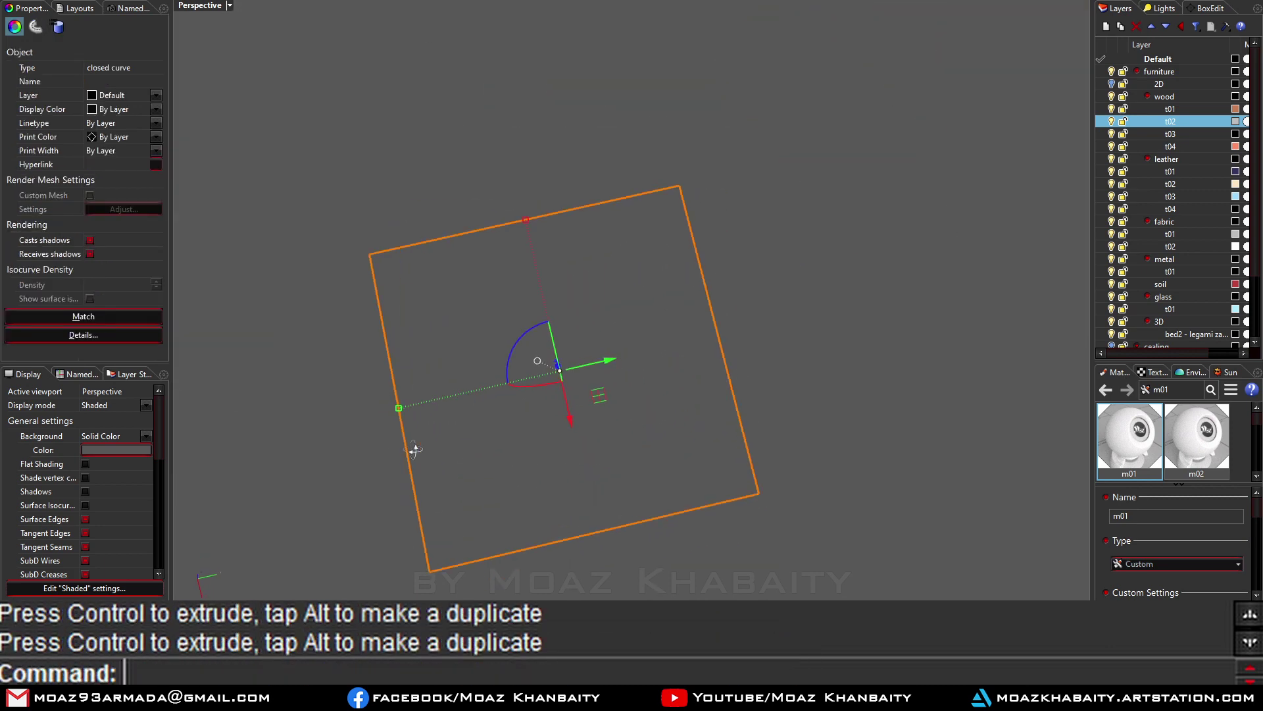
key("ctrl+alt+e")
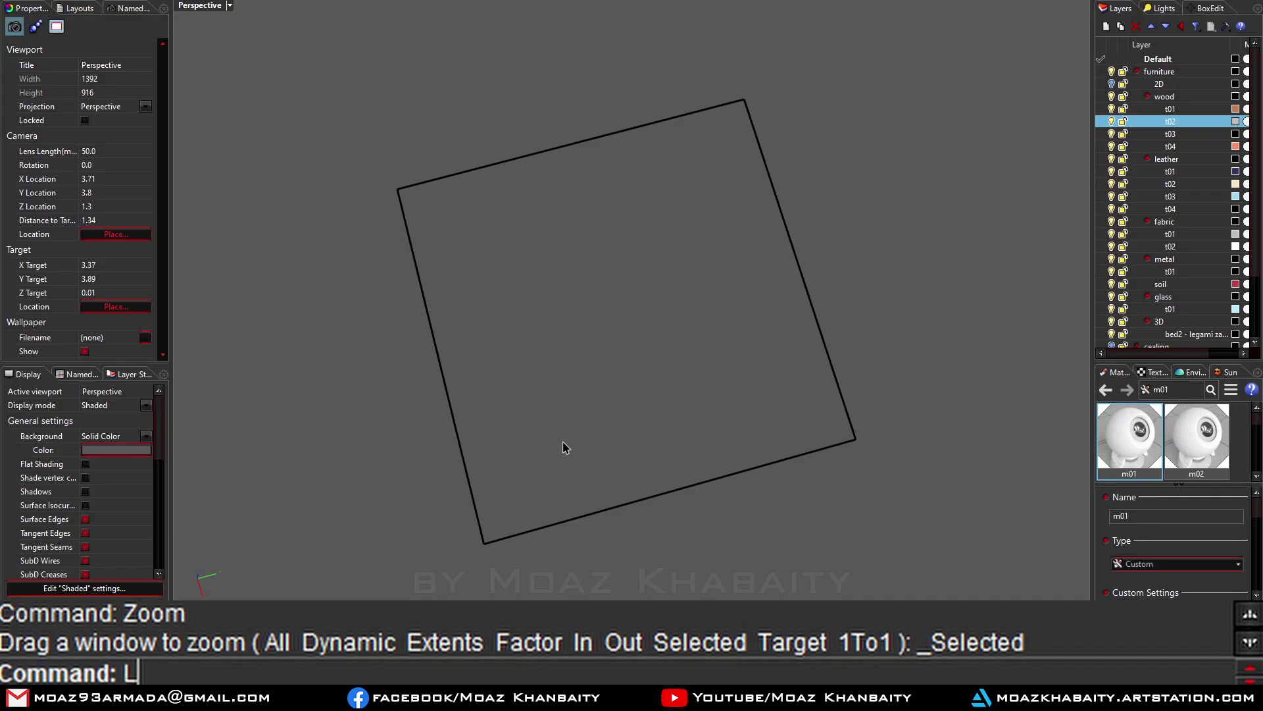
Step: Draw a freeform curve rounding the square's corner
left_click(666, 500)
type("LL")
key("Return")
left_click(672, 490)
left_click(484, 544)
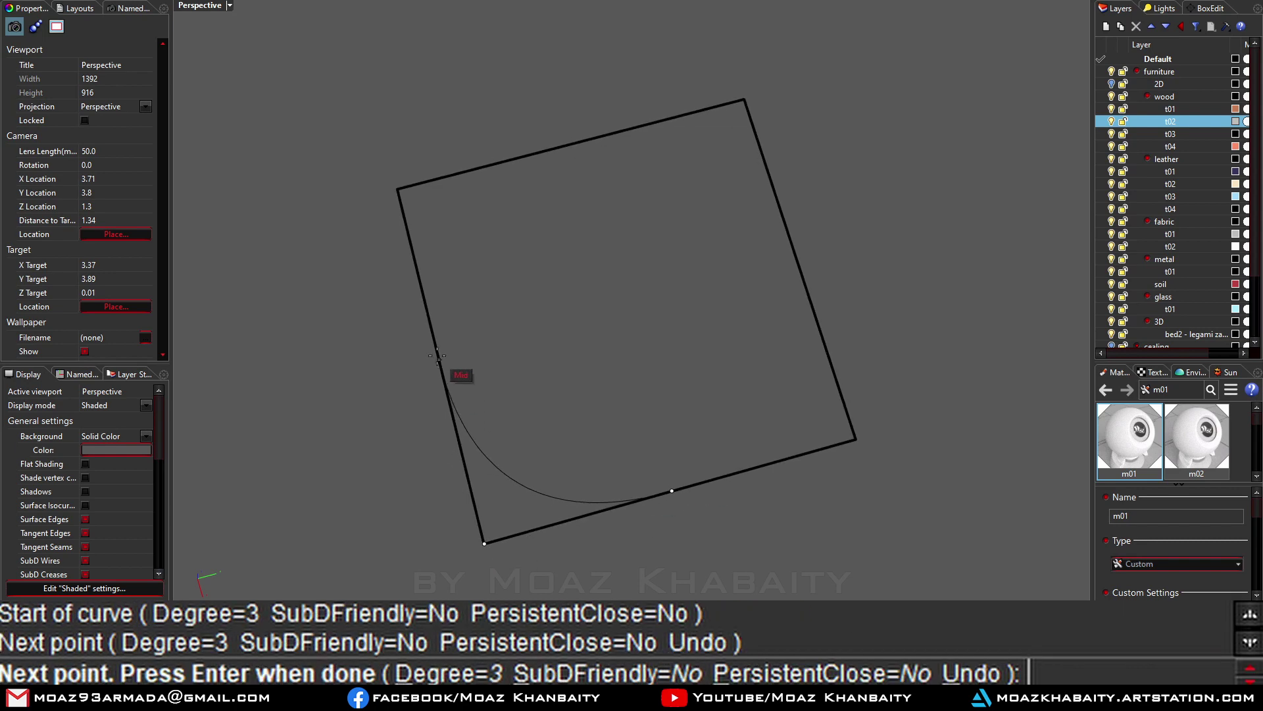
left_click(439, 359)
left_click(399, 189)
left_click(565, 148)
key("Return")
Step: Mirror the corner curve and finish the rounded closed outline
type("Mi")
key("Return")
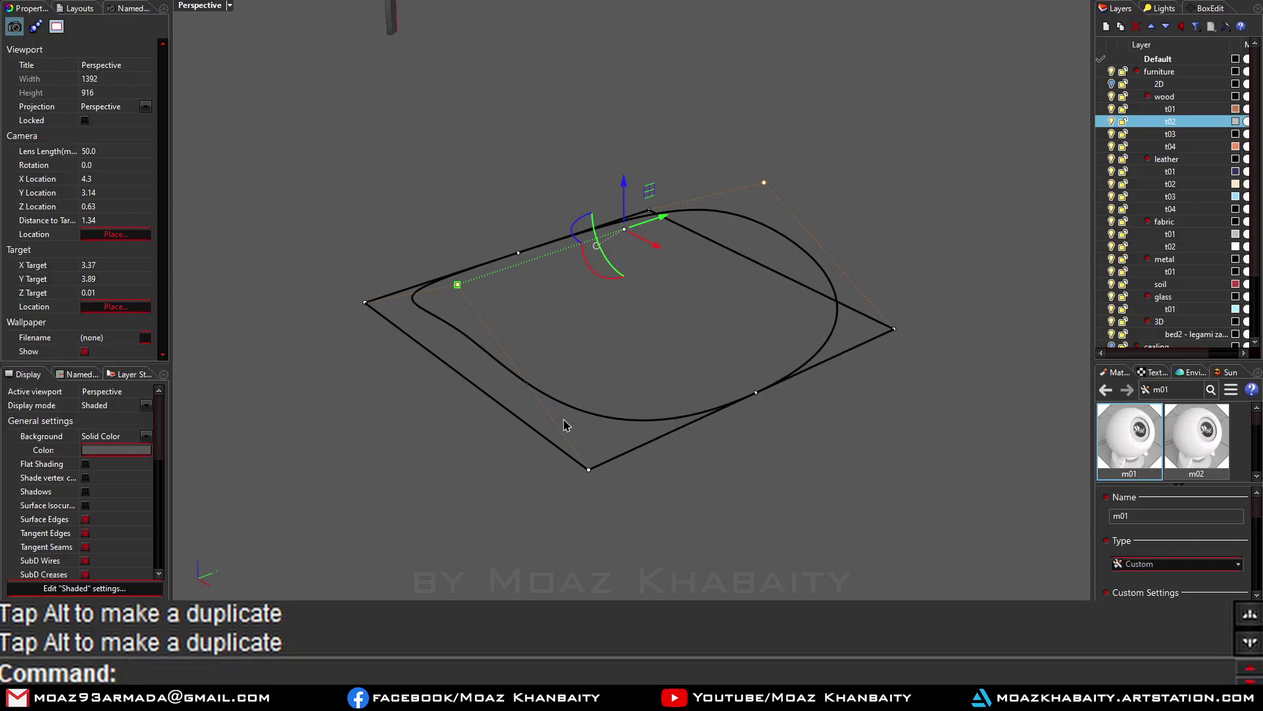
scroll(454, 186, "down", 5)
left_click(456, 82)
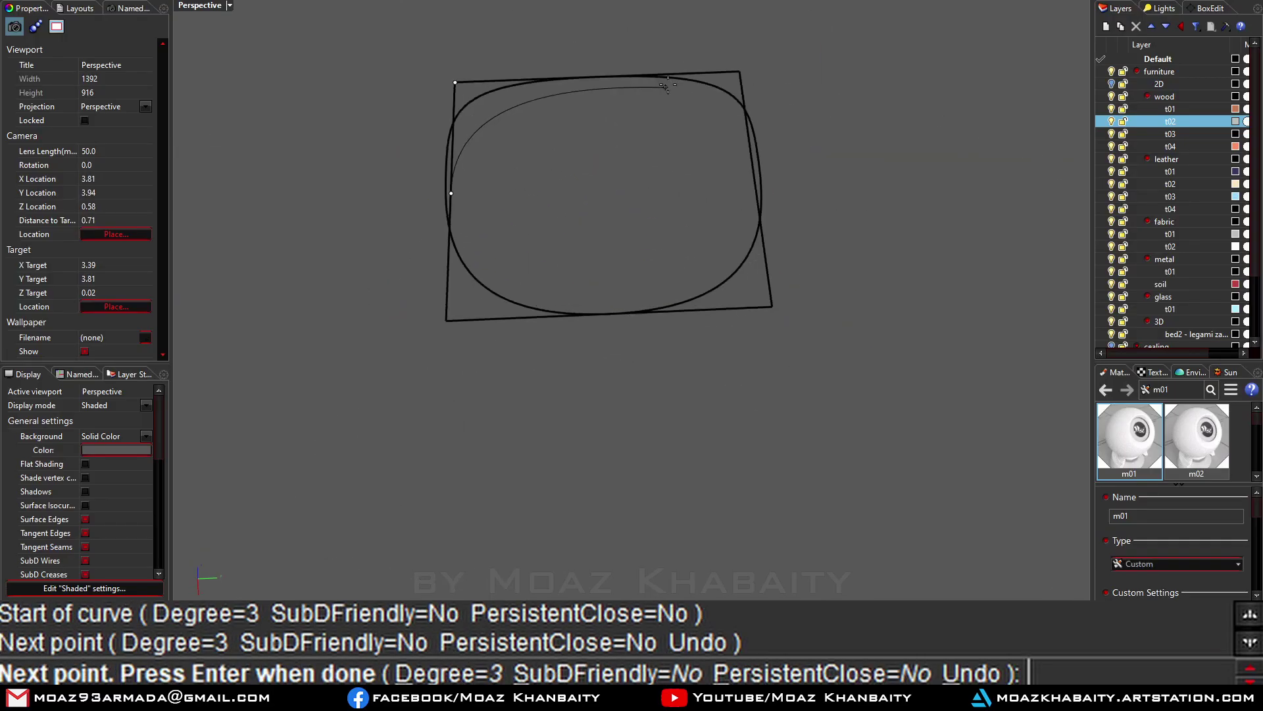
left_click(580, 117)
key("Return")
type("Ac")
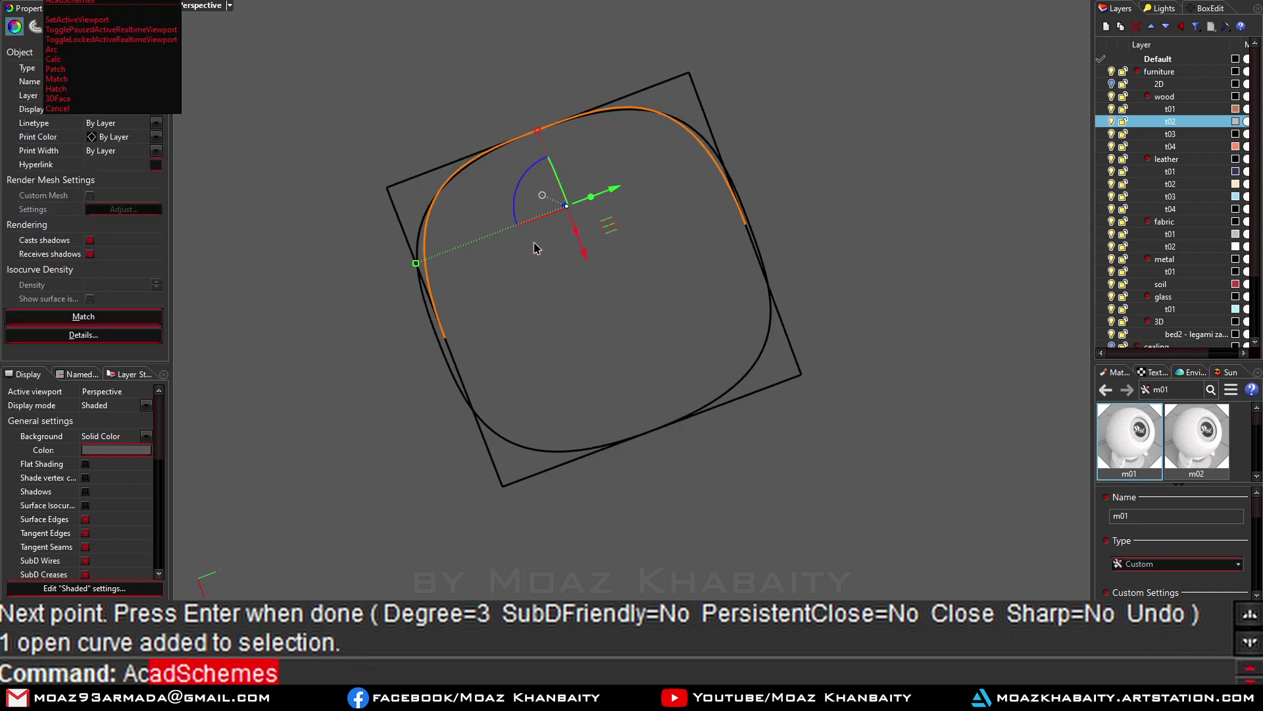
type("1")
key("Return")
Step: Turn on the curve's control points and select the wavy open curve
type("SC")
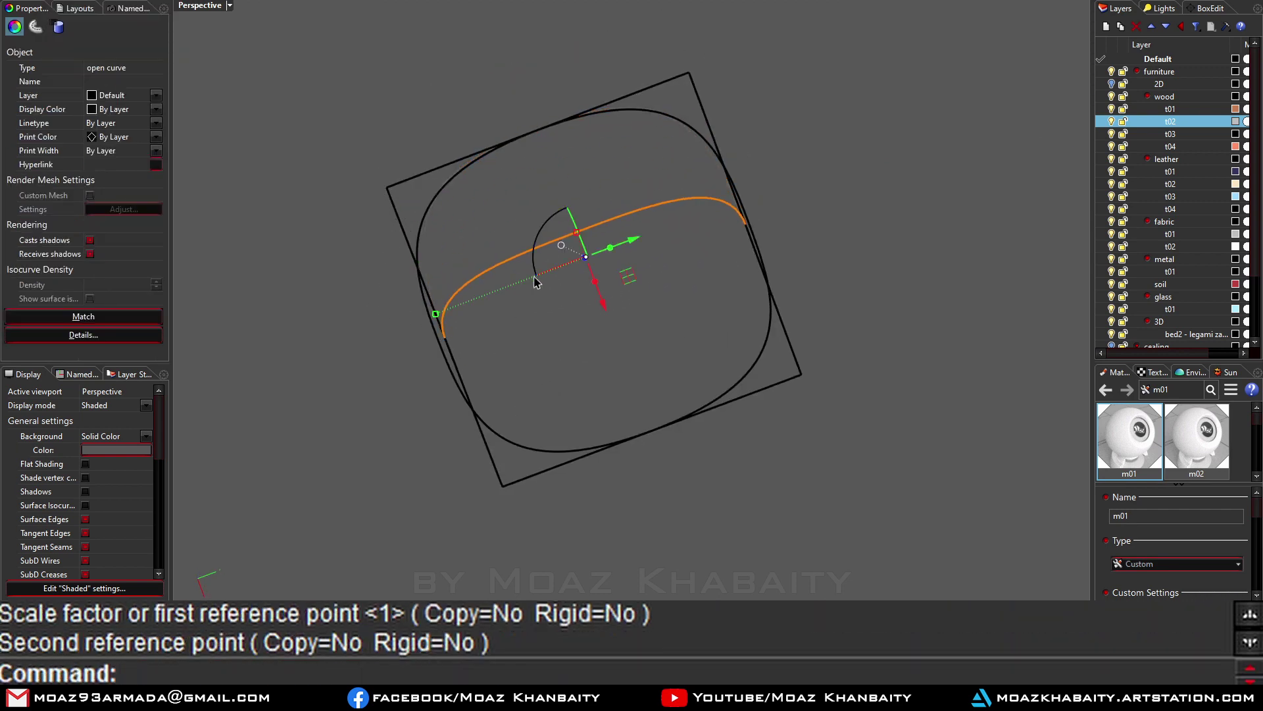
key("Escape")
key("F10")
left_click(577, 232)
scroll(573, 303, "up", 3)
left_click(565, 296)
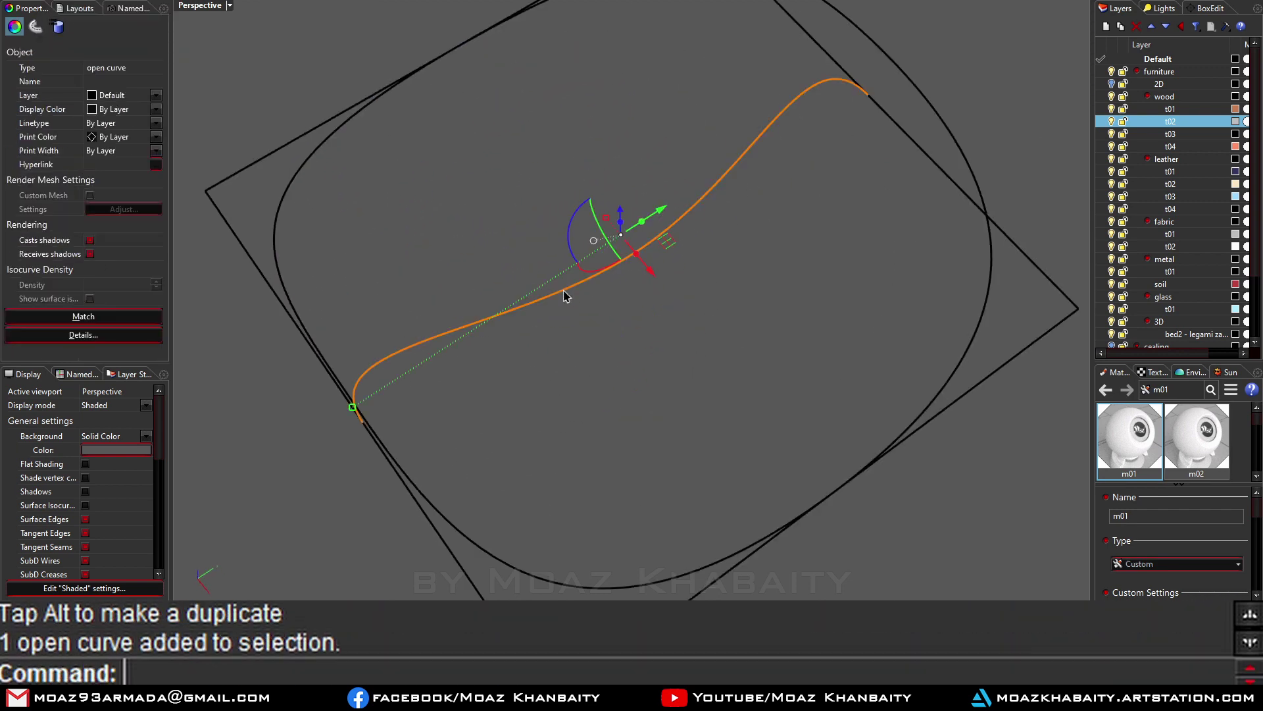
Step: Rotate the wavy curve upright and move it onto the base outline
left_click(367, 356)
right_click_drag(368, 356, 435, 181)
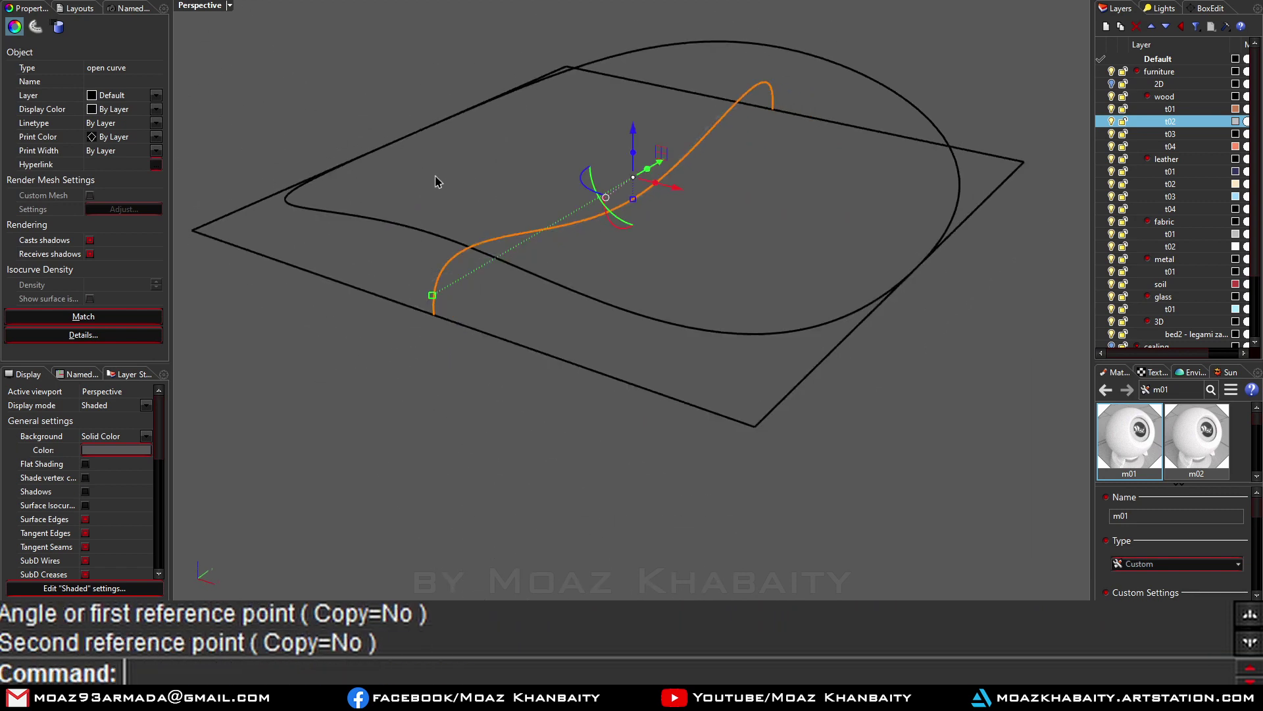
left_click(432, 232)
key("Escape")
right_click_drag(454, 310, 484, 381)
left_click(443, 377)
Step: Draw a new curve from the outline's midpoint across to the far side
key("Escape")
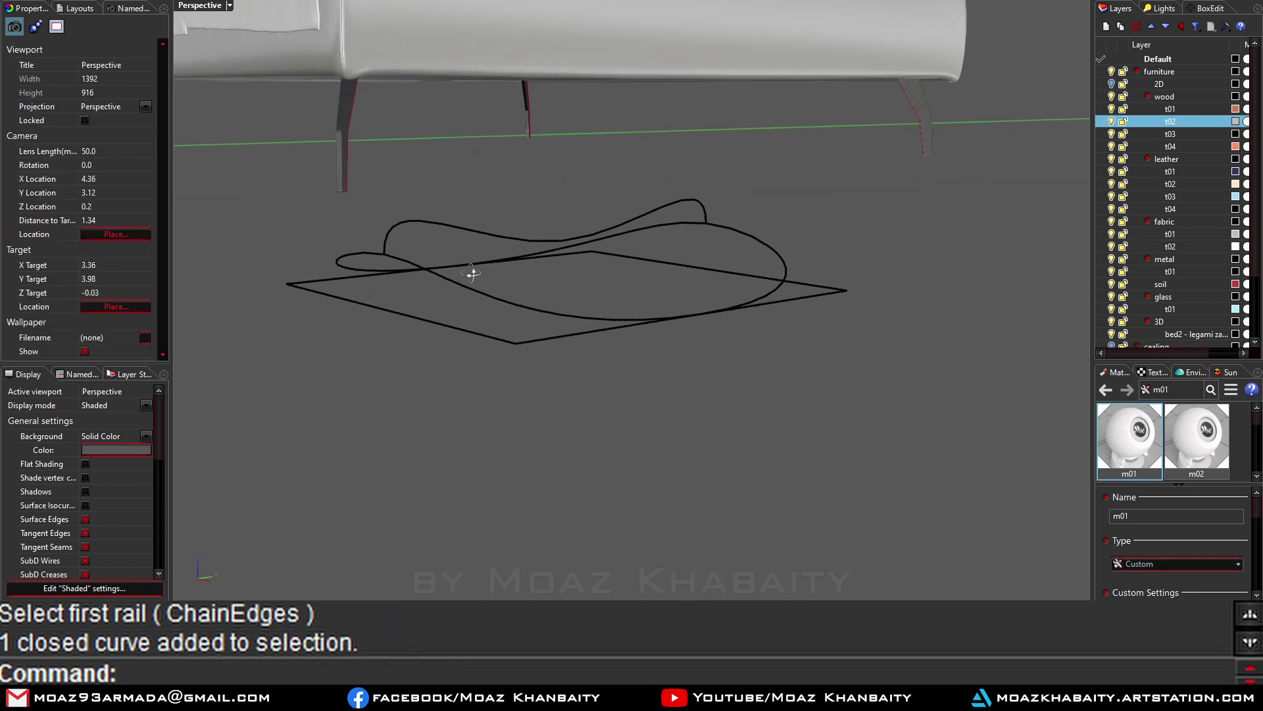
type("L")
left_click(380, 413)
right_click_drag(428, 555, 608, 500)
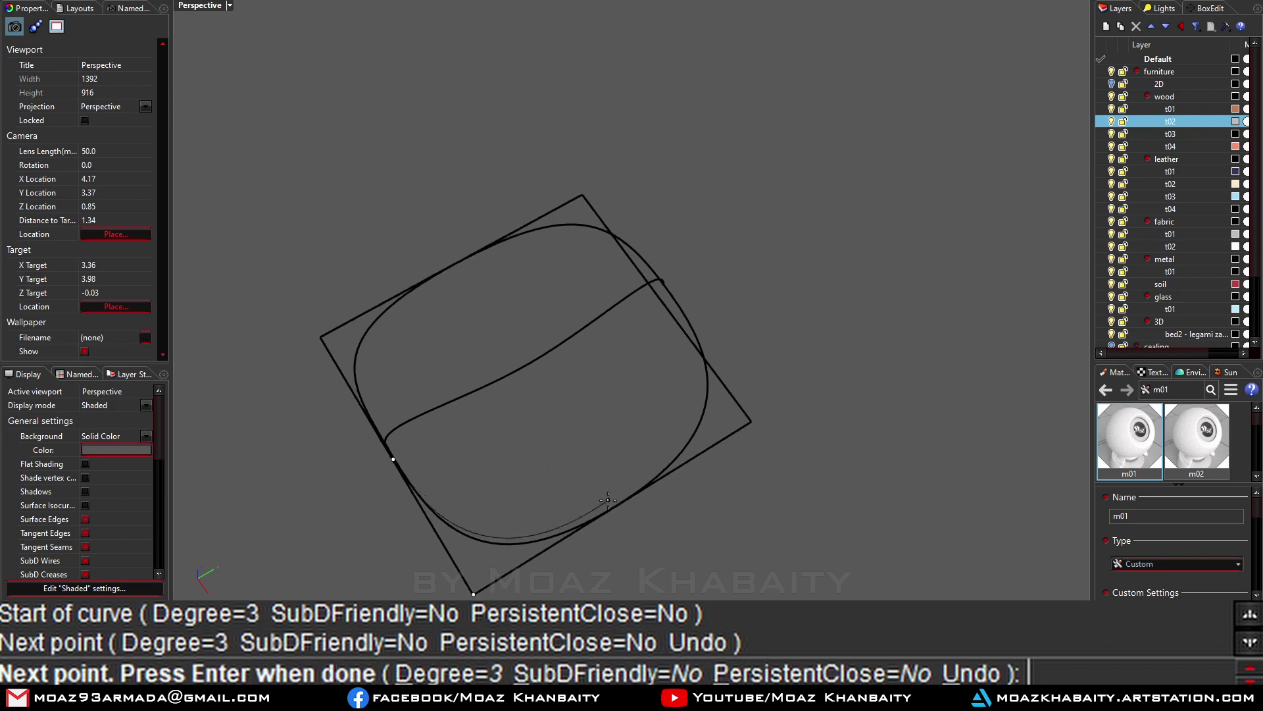
left_click(607, 411)
key("Return")
Step: Reshape the new curve by dragging its selected control points
right_click_drag(612, 408, 653, 397)
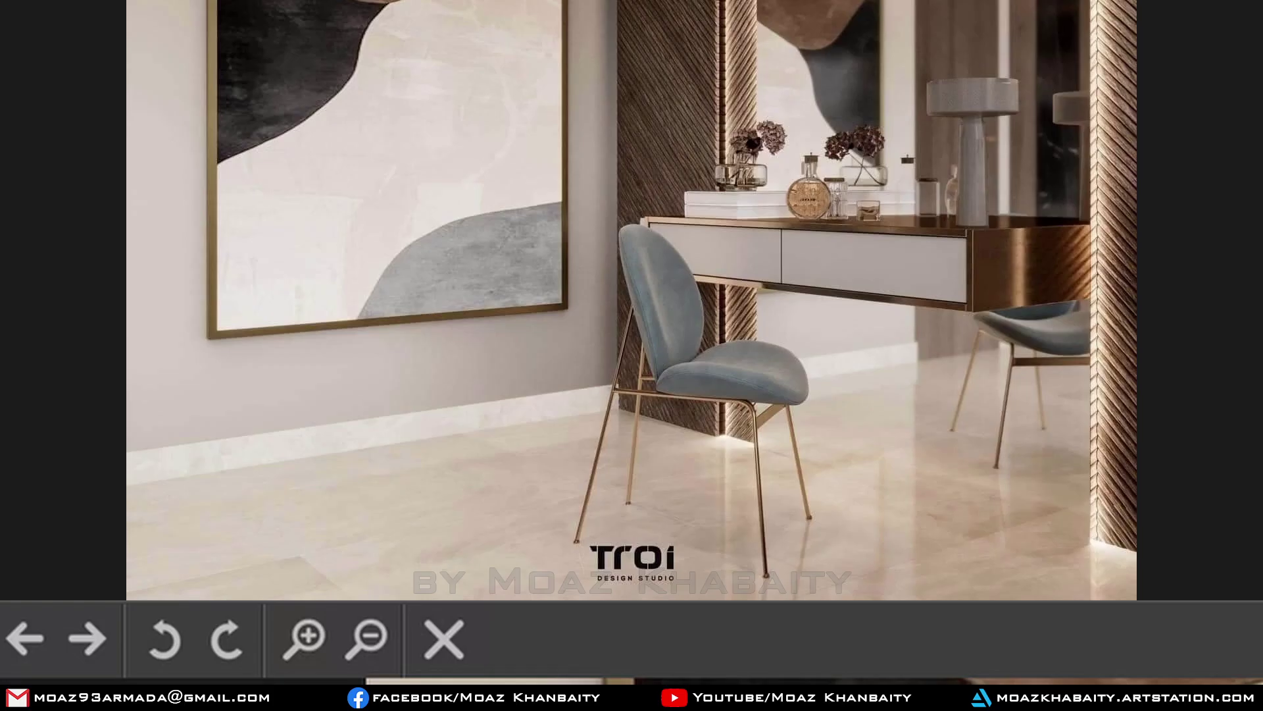
right_click_drag(431, 588, 556, 411)
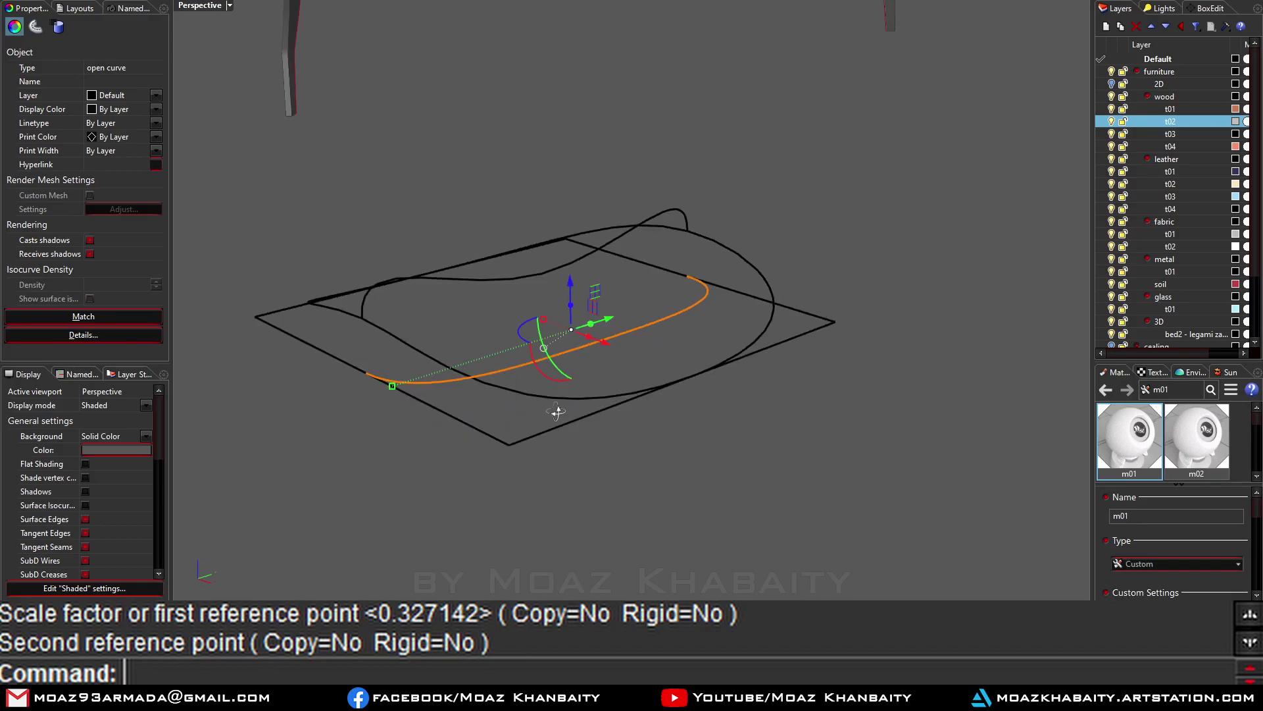
key("F10")
left_click_drag(592, 440, 636, 481)
left_click(398, 535)
left_click(722, 310, "shift")
left_click_drag(593, 439, 588, 451)
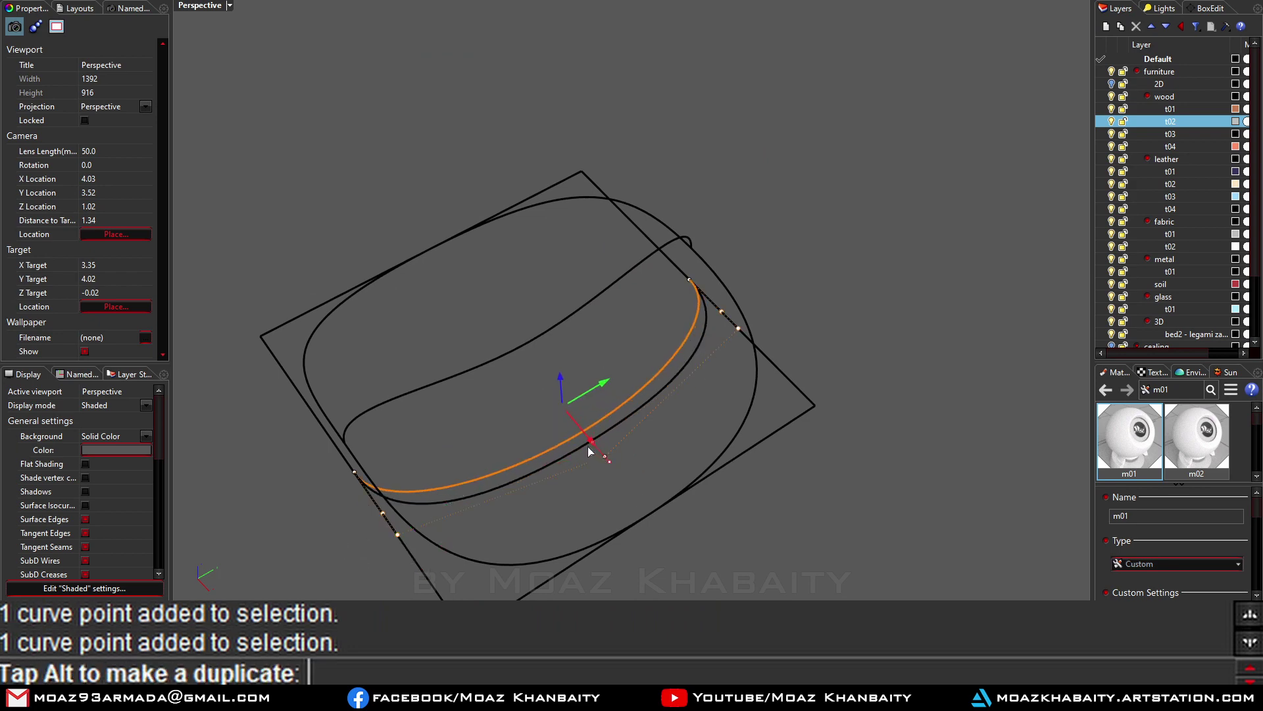
Step: Rotate the new curve upright across the first profile and move it into place
left_click(363, 464)
left_click(432, 508)
left_click(570, 473)
right_click_drag(570, 474, 429, 348)
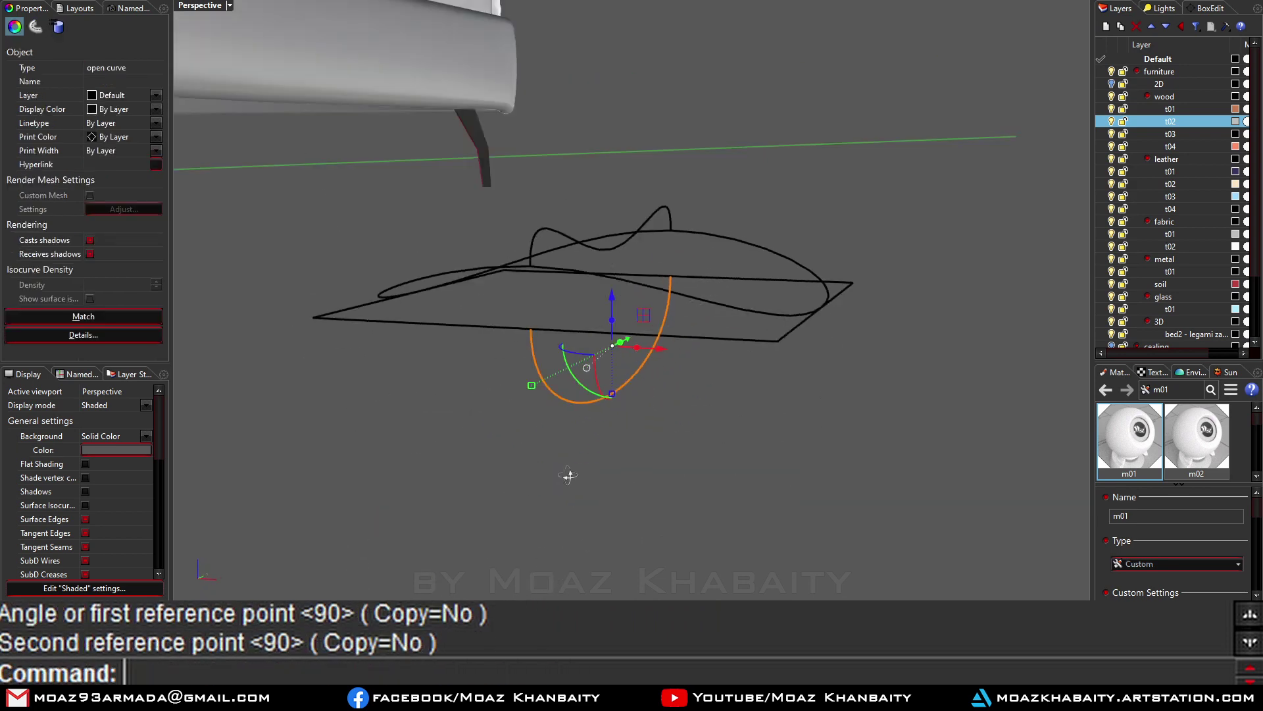
type("m")
key("Return")
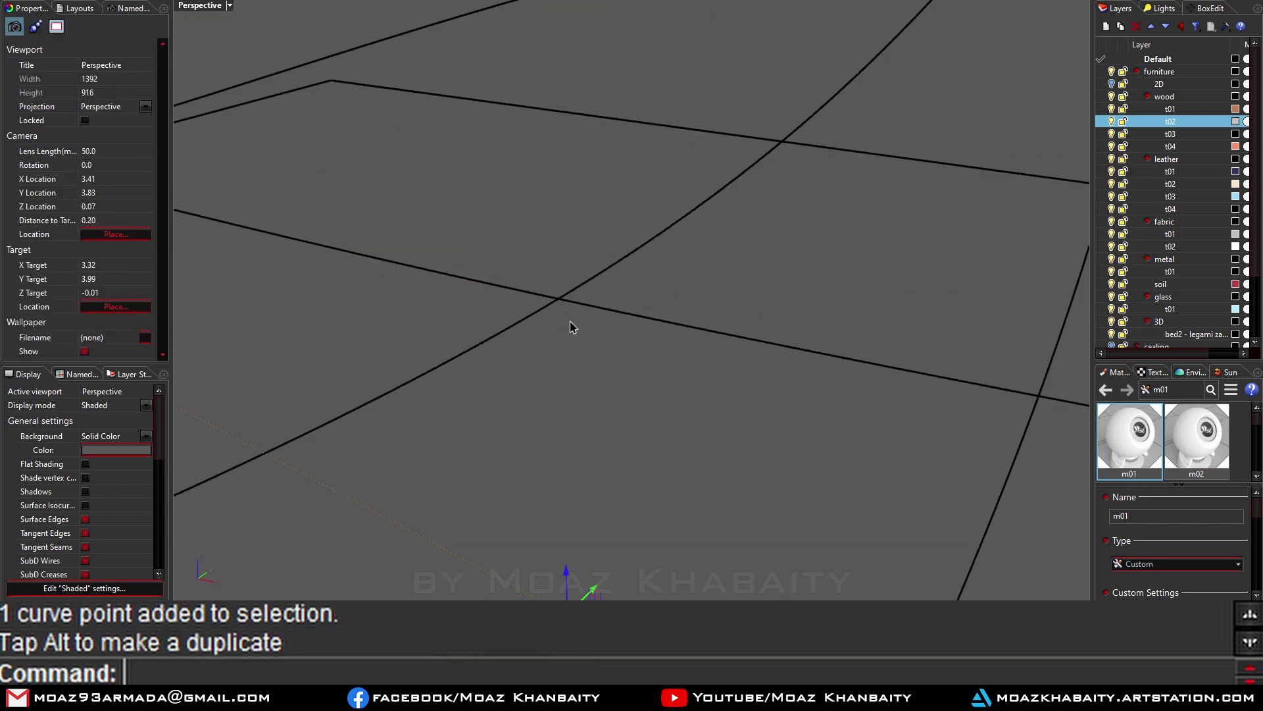
left_click(548, 489)
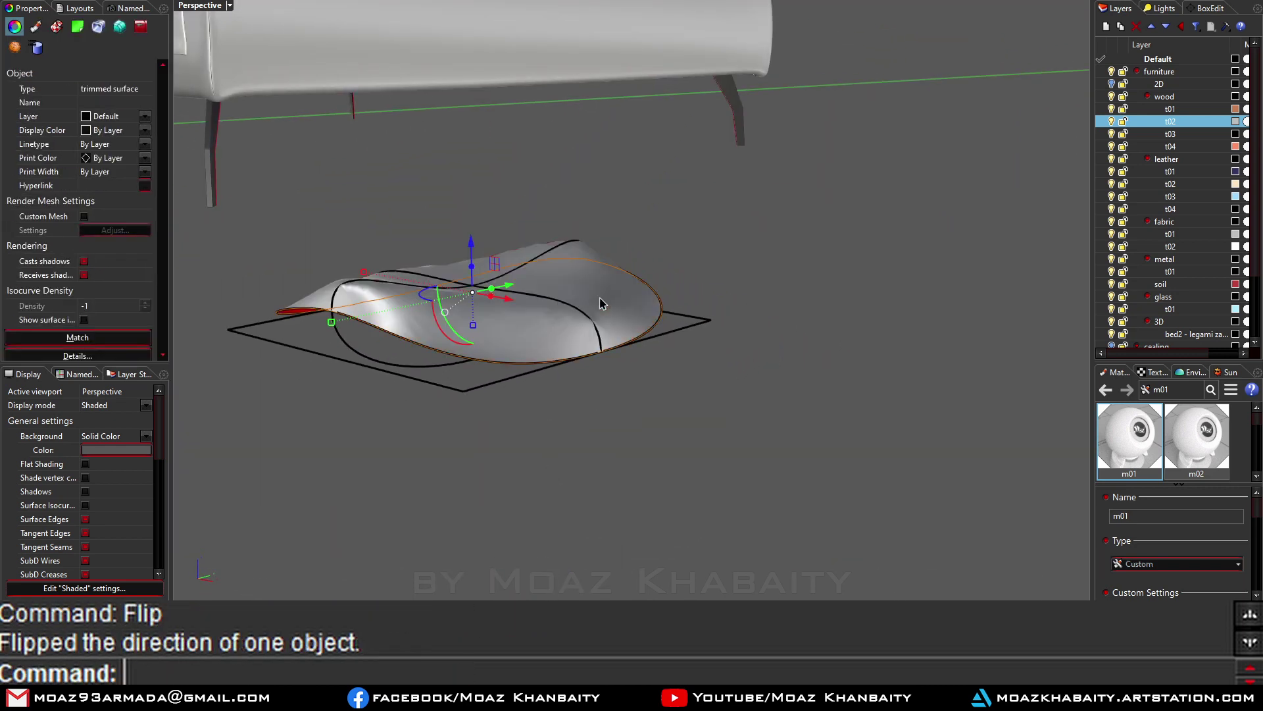
Step: Undo the first patch and offset the cushion outline inward
middle_click_drag(601, 304, 591, 382)
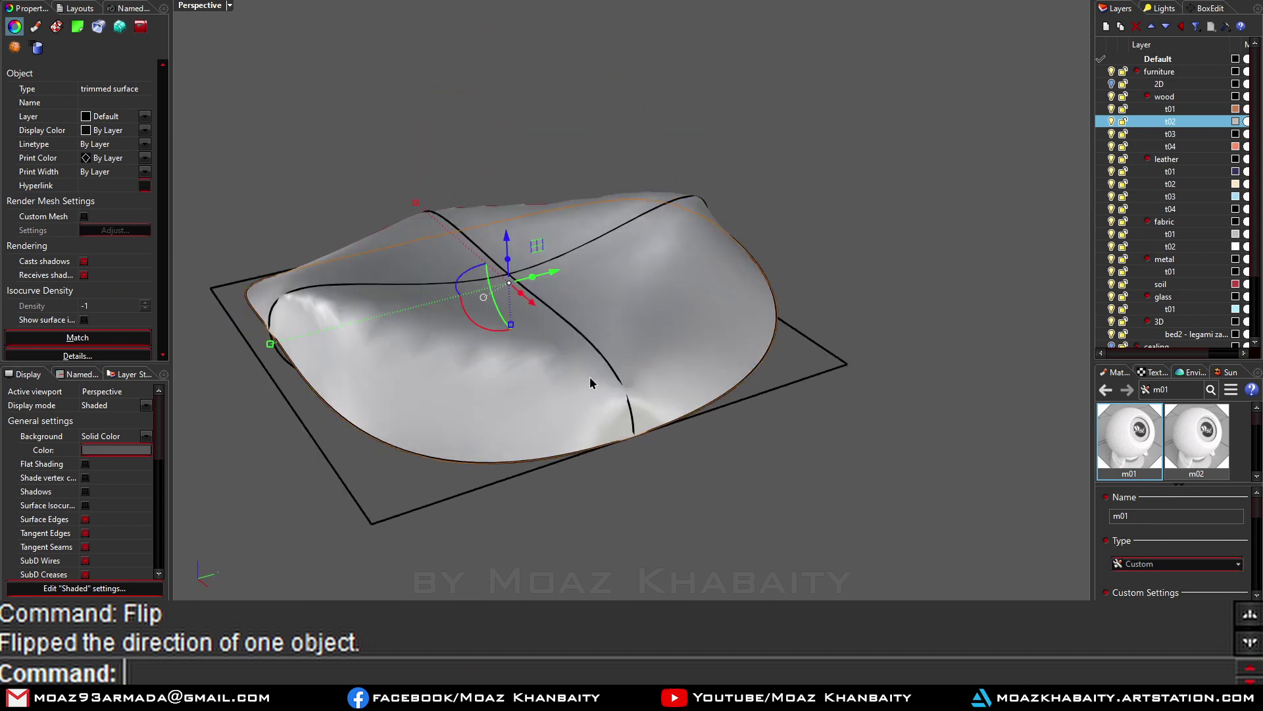
type("FFF")
key("ctrl+z")
type("O")
key("Return")
left_click(577, 387)
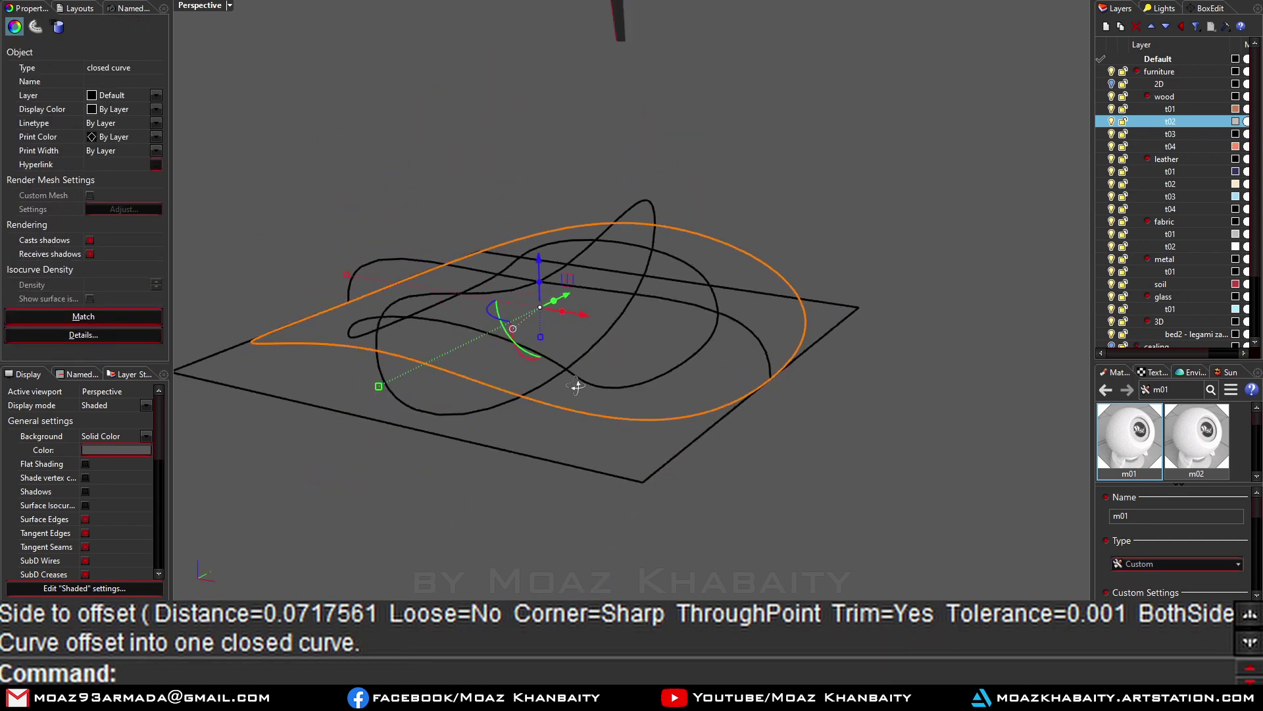
Step: Repeat the offset and build a Patch surface over the curves
middle_click_drag(567, 220, 589, 202)
type("O")
key("Return")
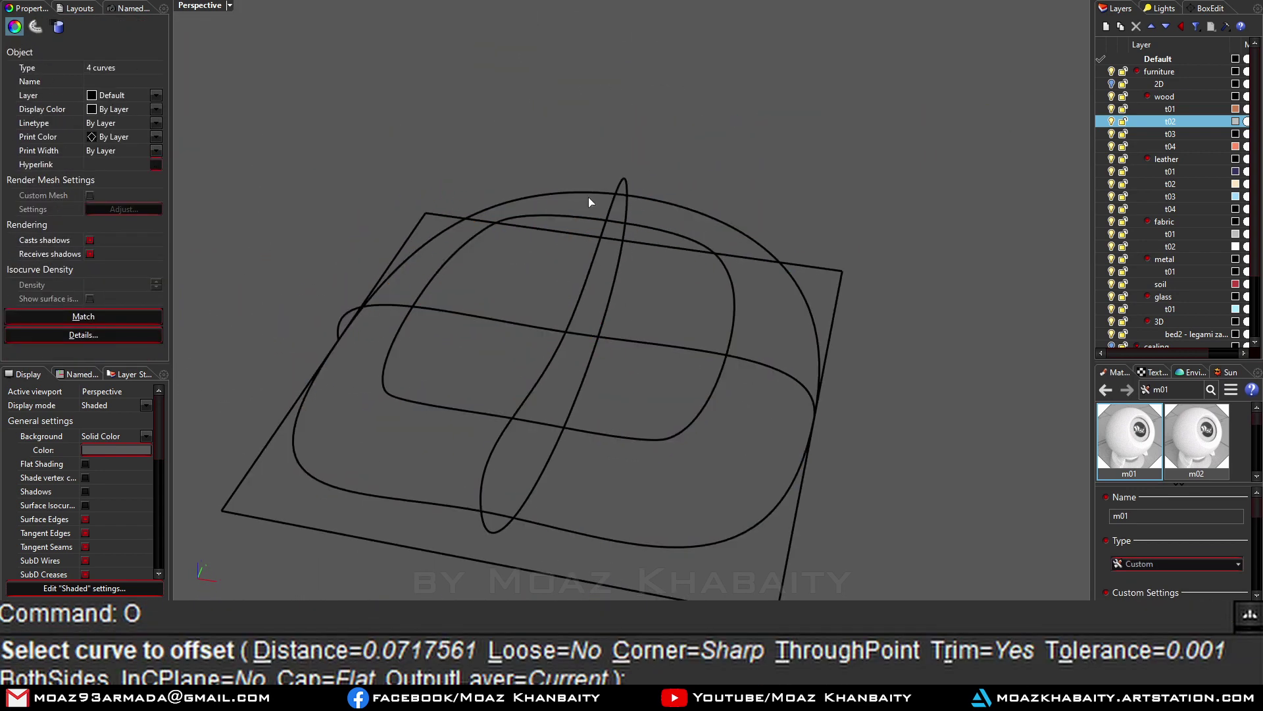
key("Escape")
type("Patch")
key("Return")
Step: Inspect the new patch in shaded display from several angles, then undo it
middle_click_drag(271, 352, 599, 327)
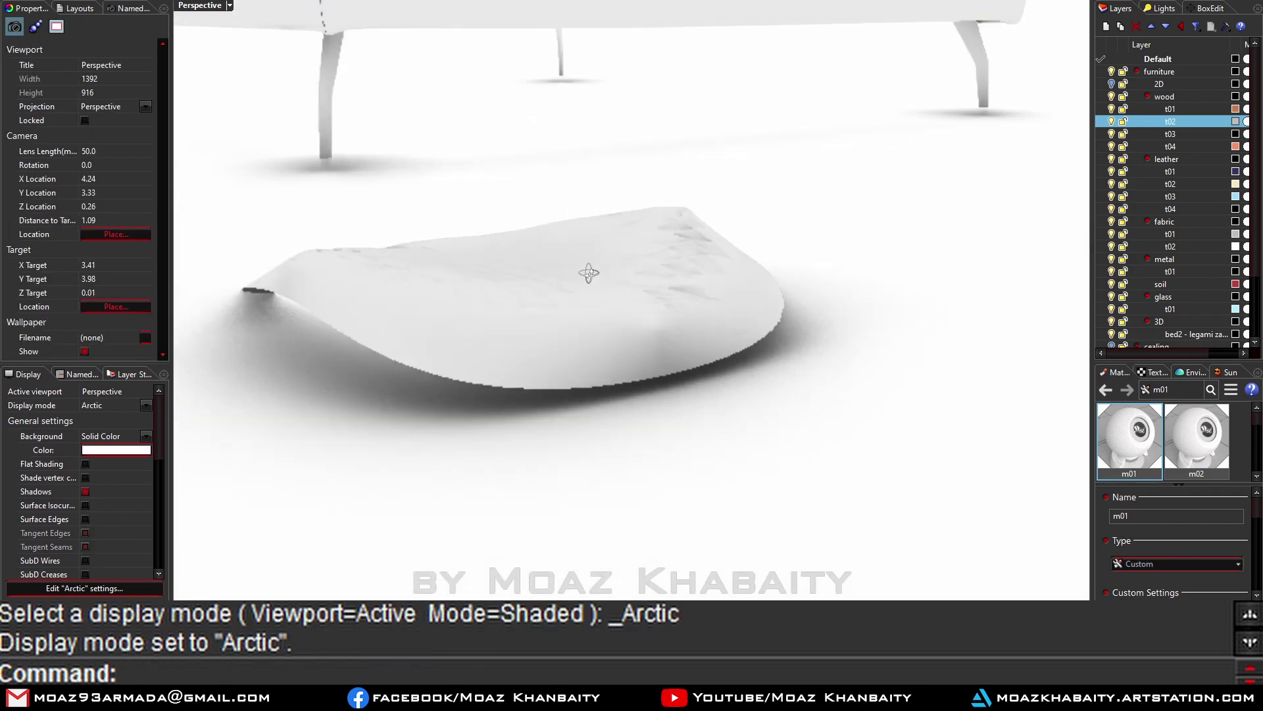
right_click_drag(589, 273, 622, 306)
key("ctrl+alt+s")
left_click(621, 306)
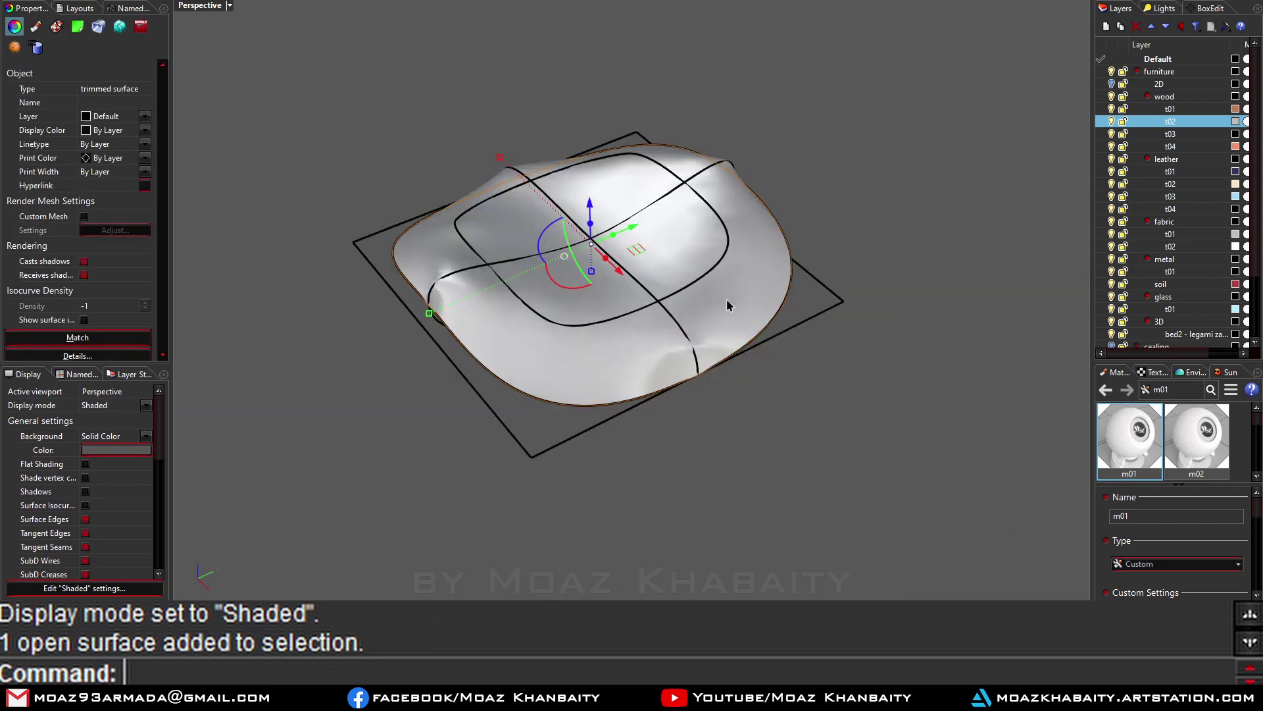
right_click_drag(728, 306, 615, 276)
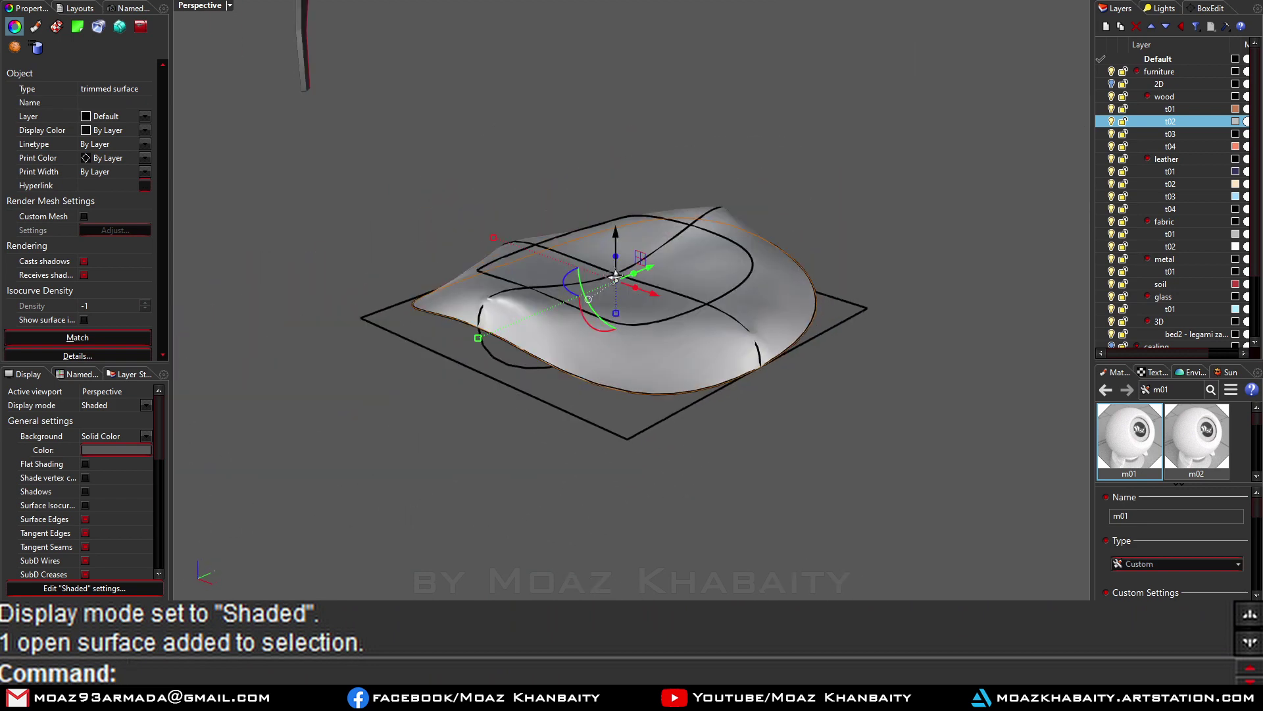
mouse_move(615, 276)
right_mouse_down()
mouse_move(515, 398)
mouse_move(542, 416)
right_mouse_up()
key("ctrl+z")
Step: Offset the closed outline again, try another patch, and undo it
left_click(510, 395)
type("offset")
key("Return")
left_click(517, 369)
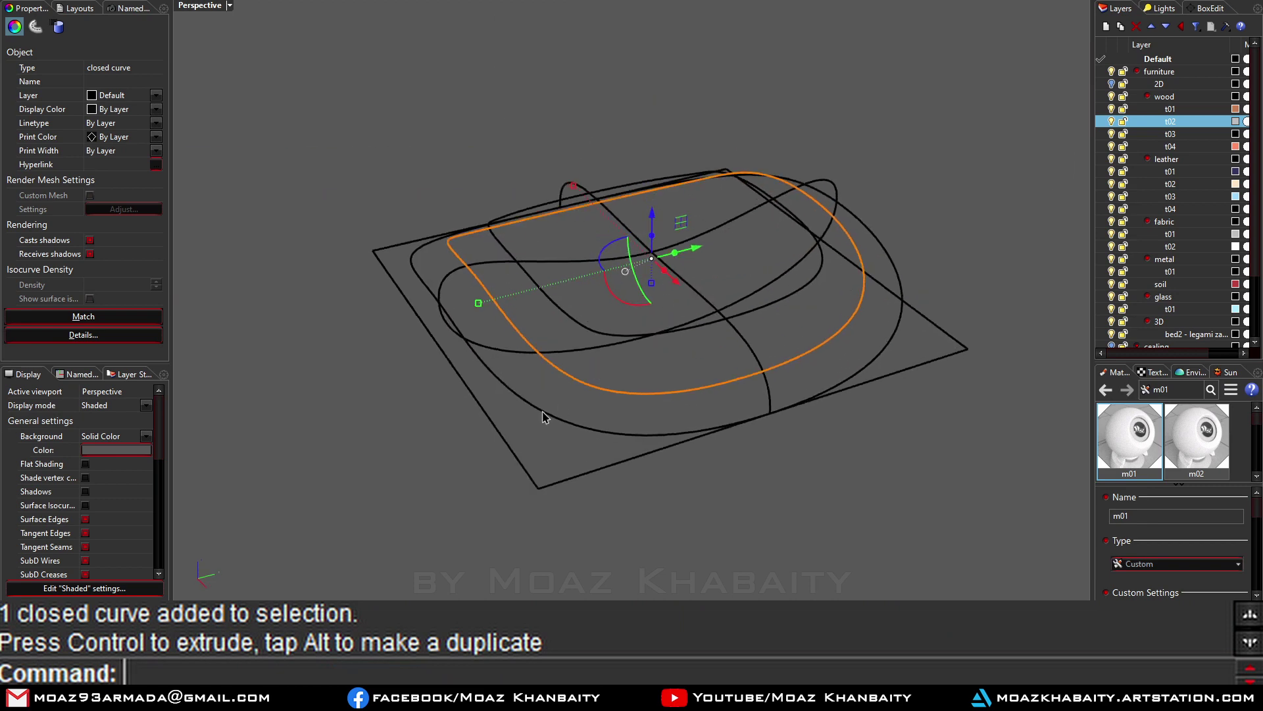
key("Return")
mouse_move(587, 339)
right_mouse_down()
mouse_move(656, 350)
mouse_move(664, 309)
mouse_move(662, 363)
right_mouse_up()
key("ctrl+z")
Step: Add an inner and a larger outer offset outline, then patch through all curves
type("o")
key("Return")
left_click(658, 356)
key("Return")
left_click(658, 461)
right_click_drag(658, 460, 637, 406)
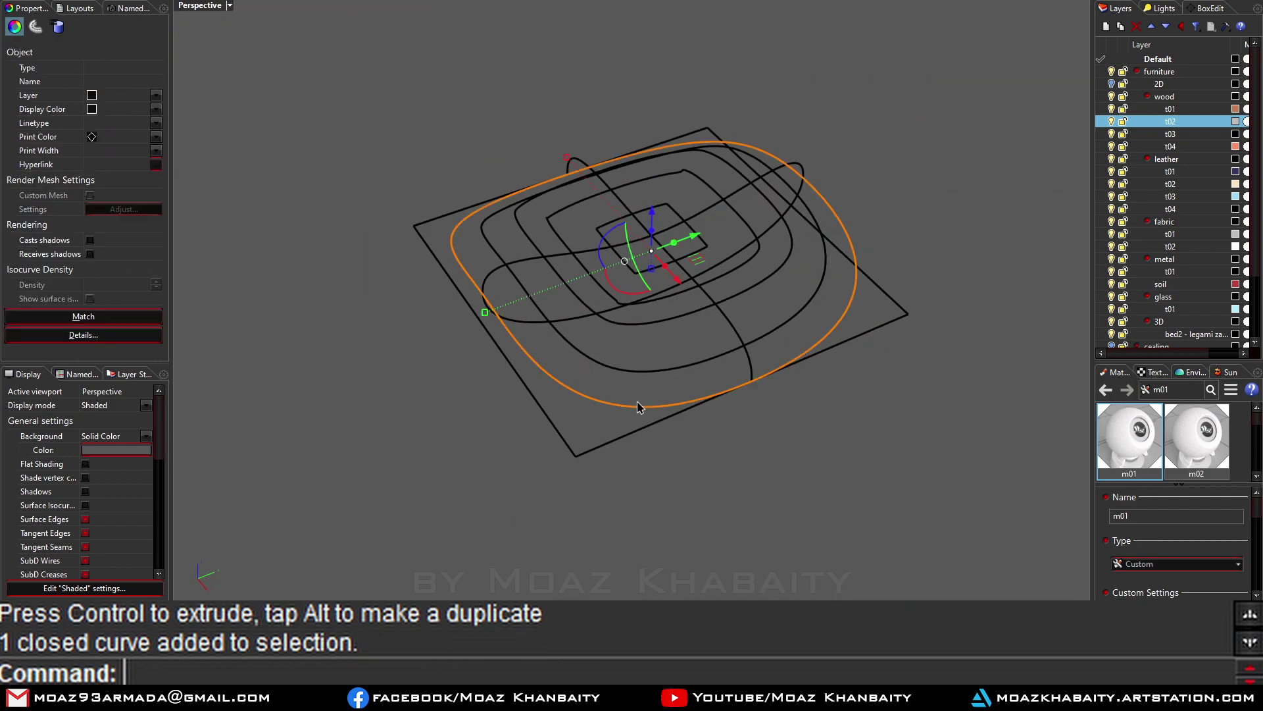
type("xx")
key("Return")
Step: Flip the patch surface normals so it faces outward
mouse_move(641, 277)
right_mouse_down()
mouse_move(575, 293)
mouse_move(302, 278)
right_mouse_up()
scroll(685, 305, "up", 5)
scroll(685, 305, "down", 5)
right_click_drag(685, 305, 637, 304)
type("flip")
key("Return")
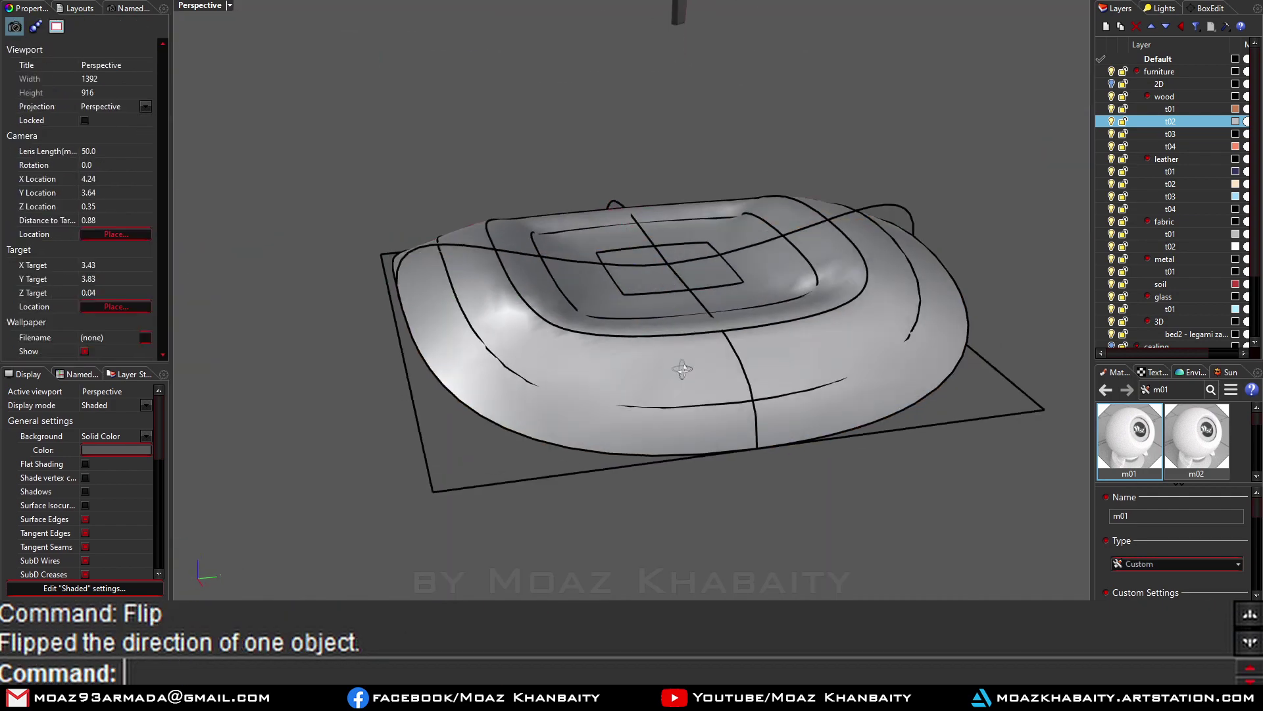
mouse_move(606, 367)
right_mouse_down()
mouse_move(637, 369)
mouse_move(632, 355)
mouse_move(661, 382)
mouse_move(651, 369)
mouse_move(460, 342)
mouse_move(423, 375)
mouse_move(574, 315)
mouse_move(590, 359)
right_mouse_up()
Step: Offset the selected outlines once more, then select the patch and a closed curve
left_click(632, 355, "shift")
left_click(658, 378, "shift")
type("o")
key("Return")
left_click(459, 340)
left_click(423, 375, "shift")
left_click(575, 315, "shift")
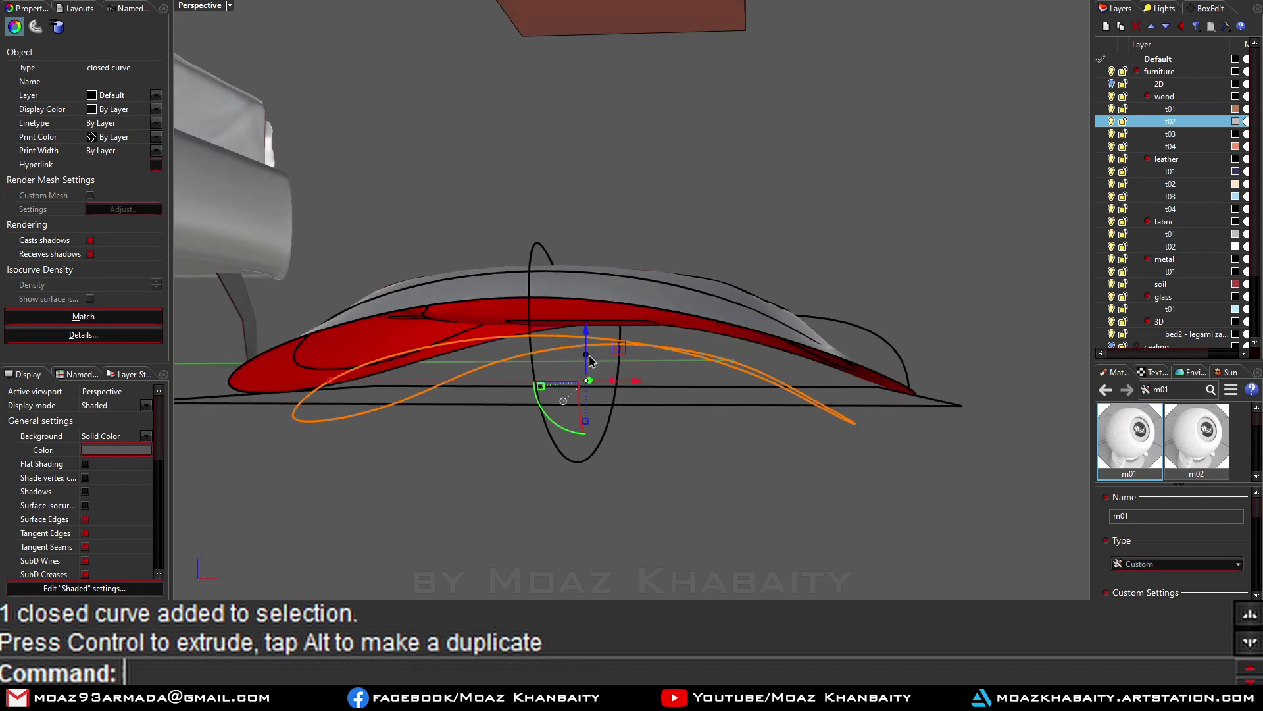
Step: Lower the selected offset curve with the gumball and undo an accidental rotation
left_click_drag(587, 405, 587, 405)
right_click_drag(586, 406, 566, 351)
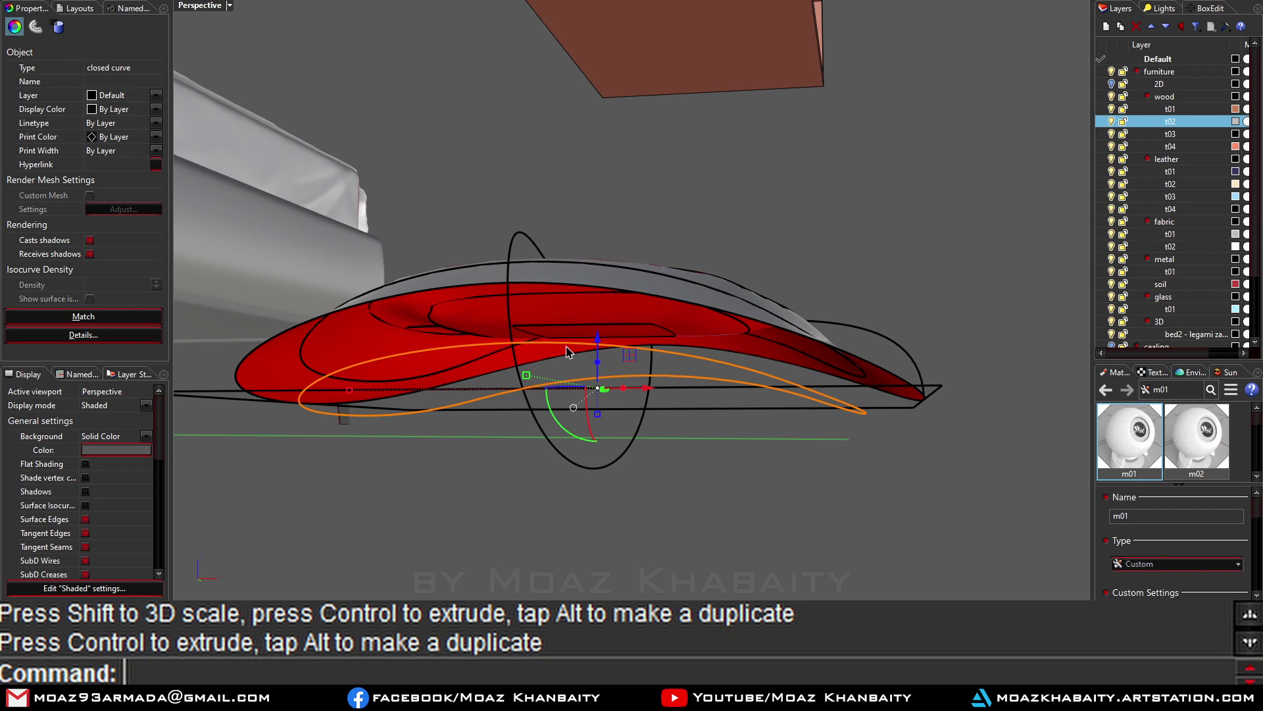
mouse_move(567, 352)
right_mouse_down()
mouse_move(629, 337)
mouse_move(534, 449)
mouse_move(601, 369)
right_mouse_up()
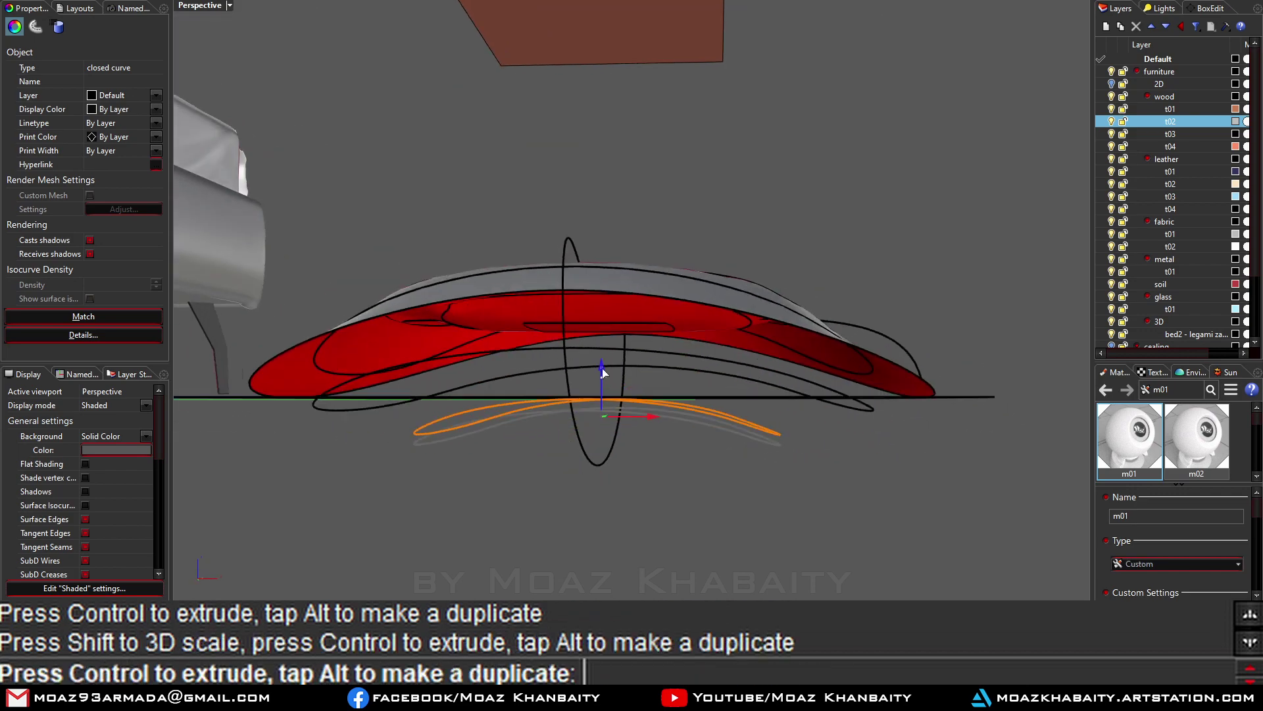
left_click_drag(601, 370, 602, 421)
right_click_drag(601, 421, 443, 385)
key("ctrl+z")
Step: Delete the patch surface together with the extra selected curves
left_click(677, 395, "shift")
left_click(847, 362, "shift")
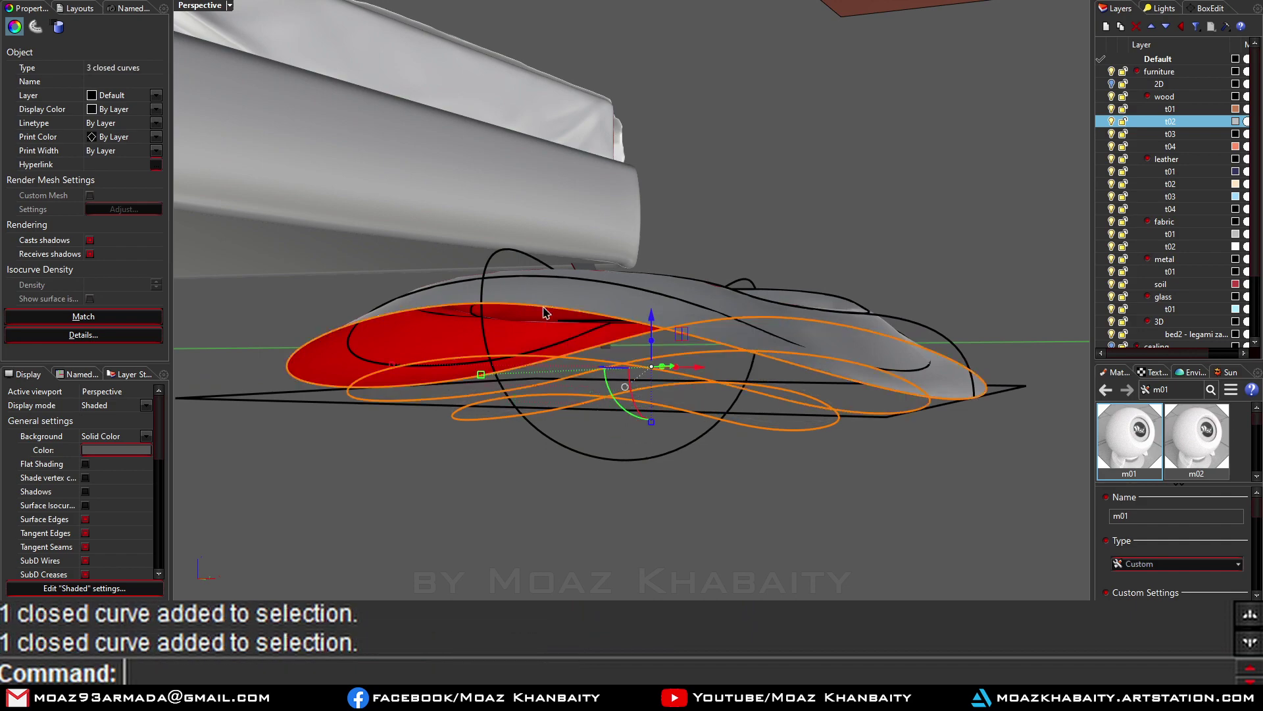
mouse_move(677, 394)
right_mouse_down()
mouse_move(388, 325)
mouse_move(543, 255)
right_mouse_up()
key("Delete")
left_click(388, 315)
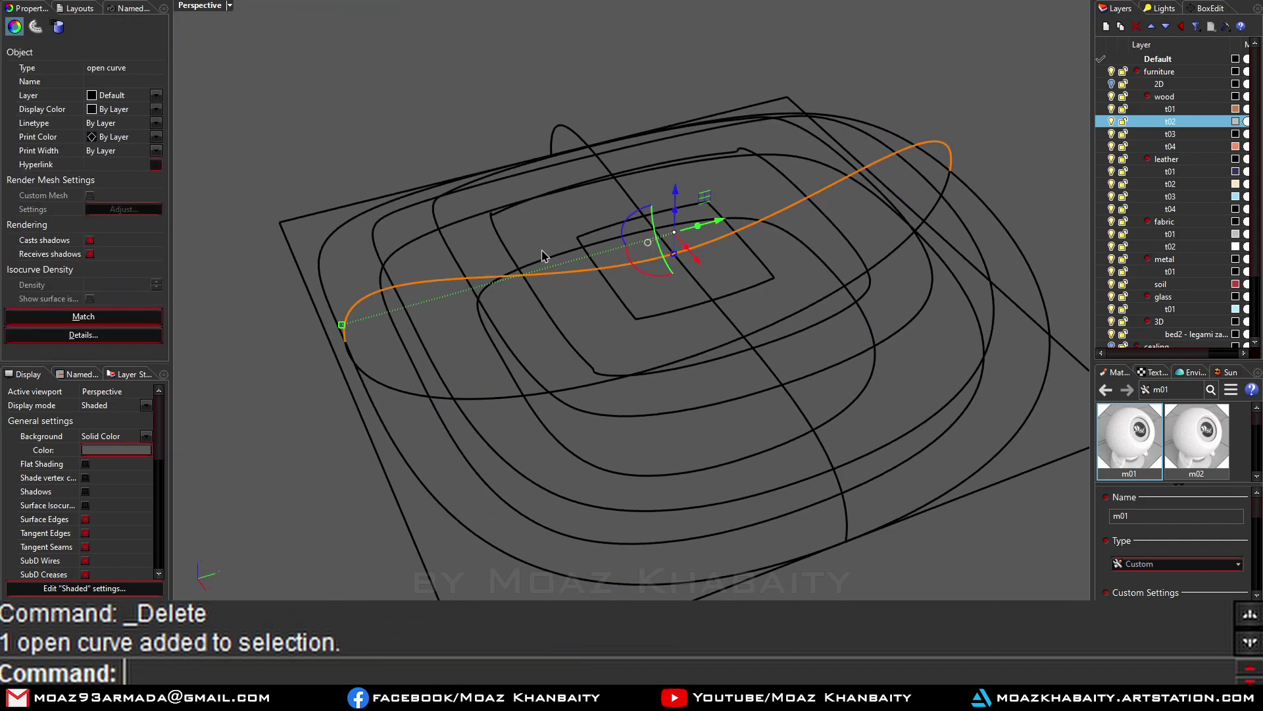
key("Delete")
Step: Window-select all cushion curves, leaving the ground rectangle out
scroll(502, 465, "down", 5)
left_click_drag(316, 290, 708, 415)
left_click(708, 414, "ctrl")
Step: Patch the selected curves into the seat cushion and fillet its outer edge at 0.05
key("Return")
right_click_drag(708, 414, 592, 326)
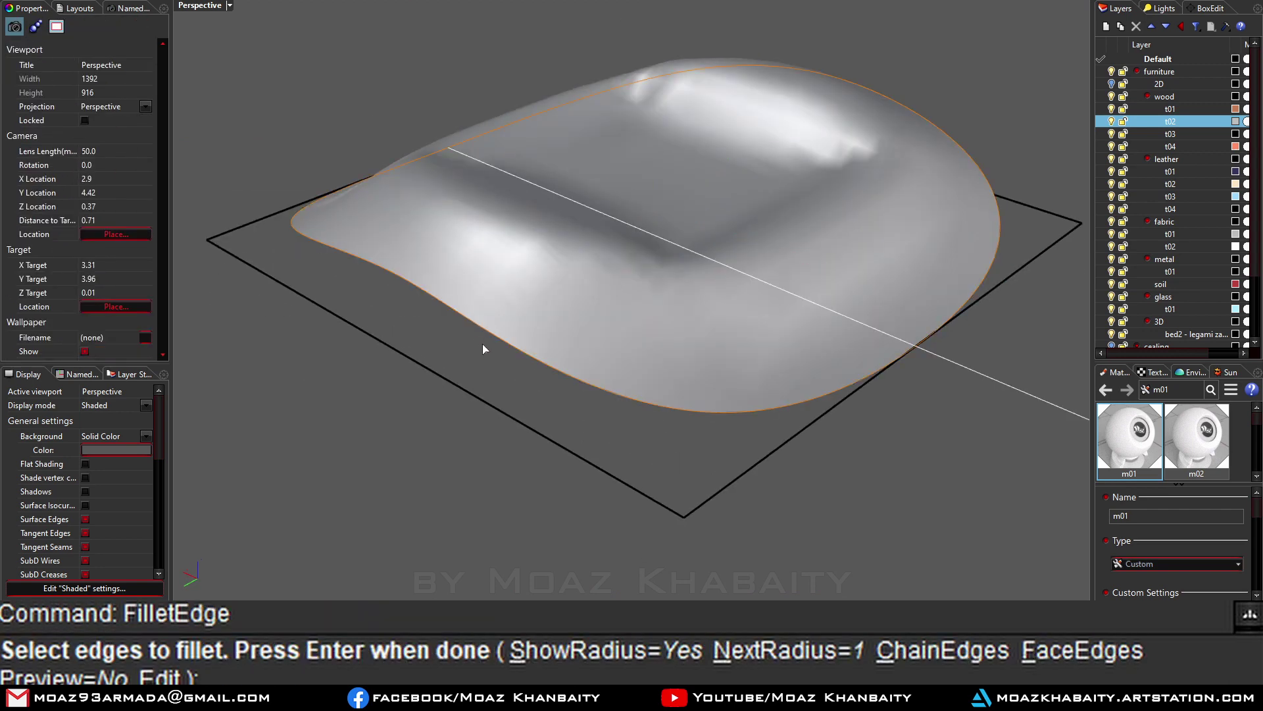
scroll(483, 344, "down", 5)
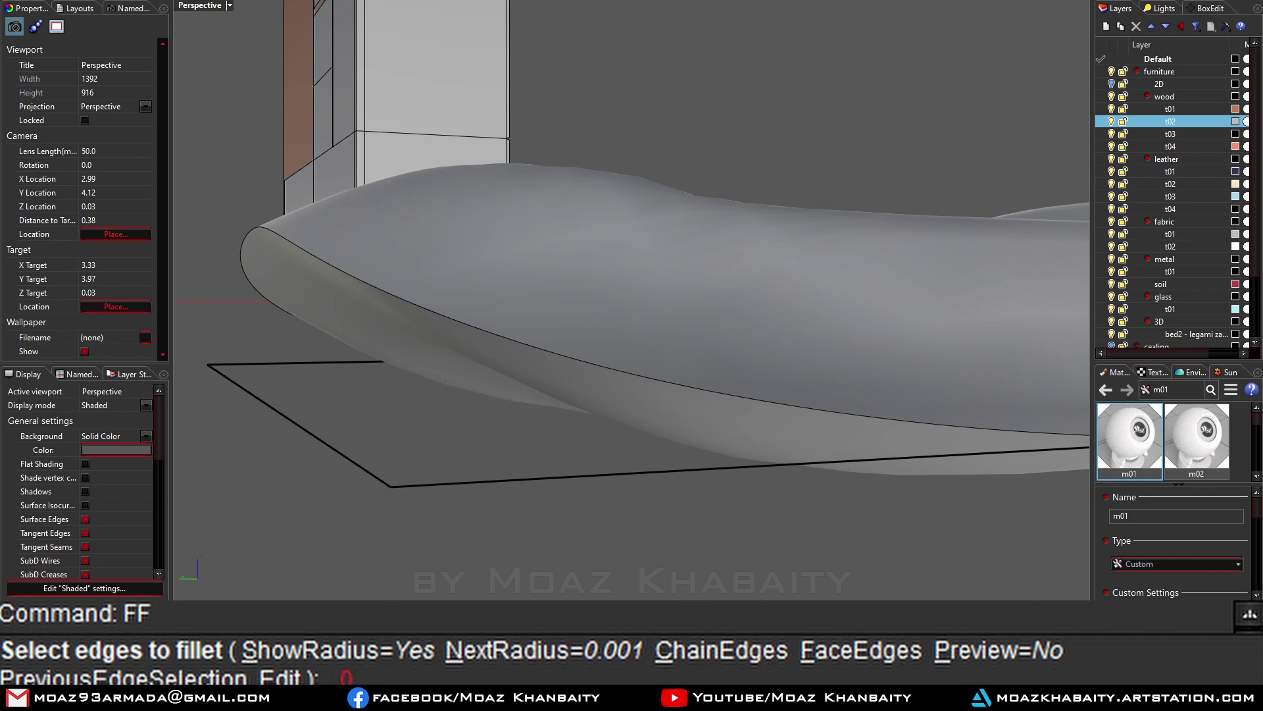
left_click(350, 271)
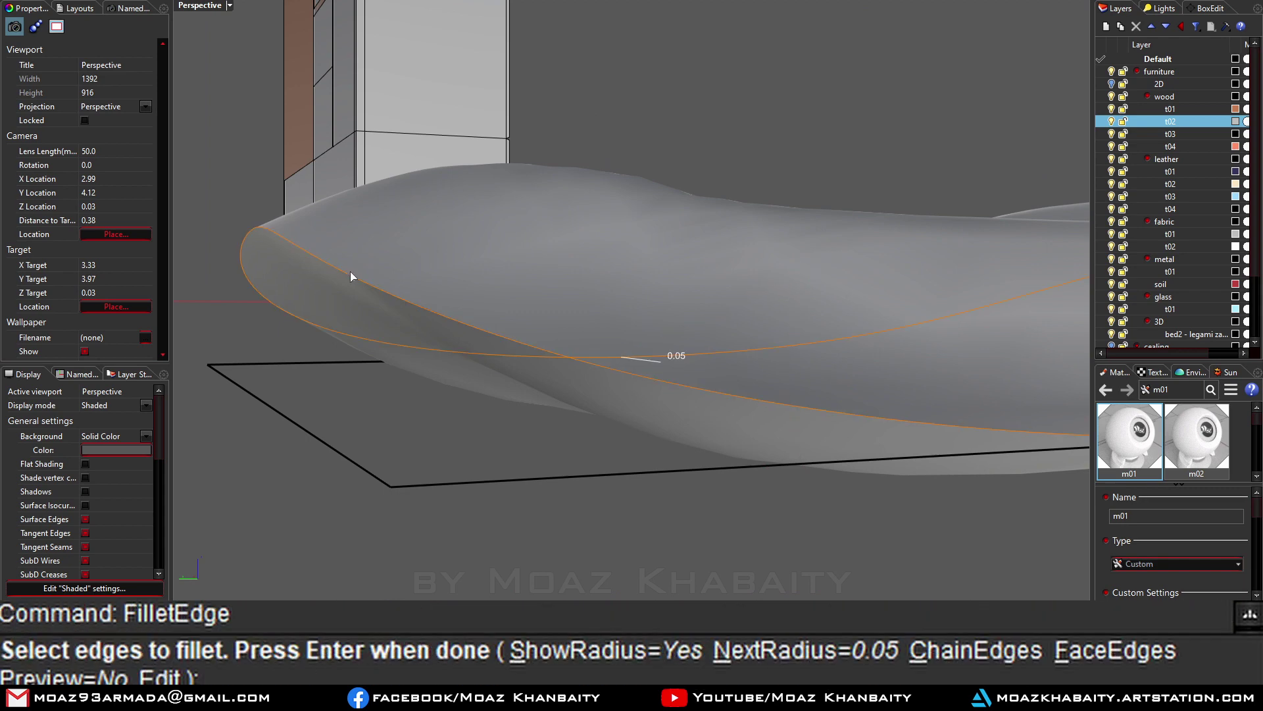
key("Return")
key("Return")
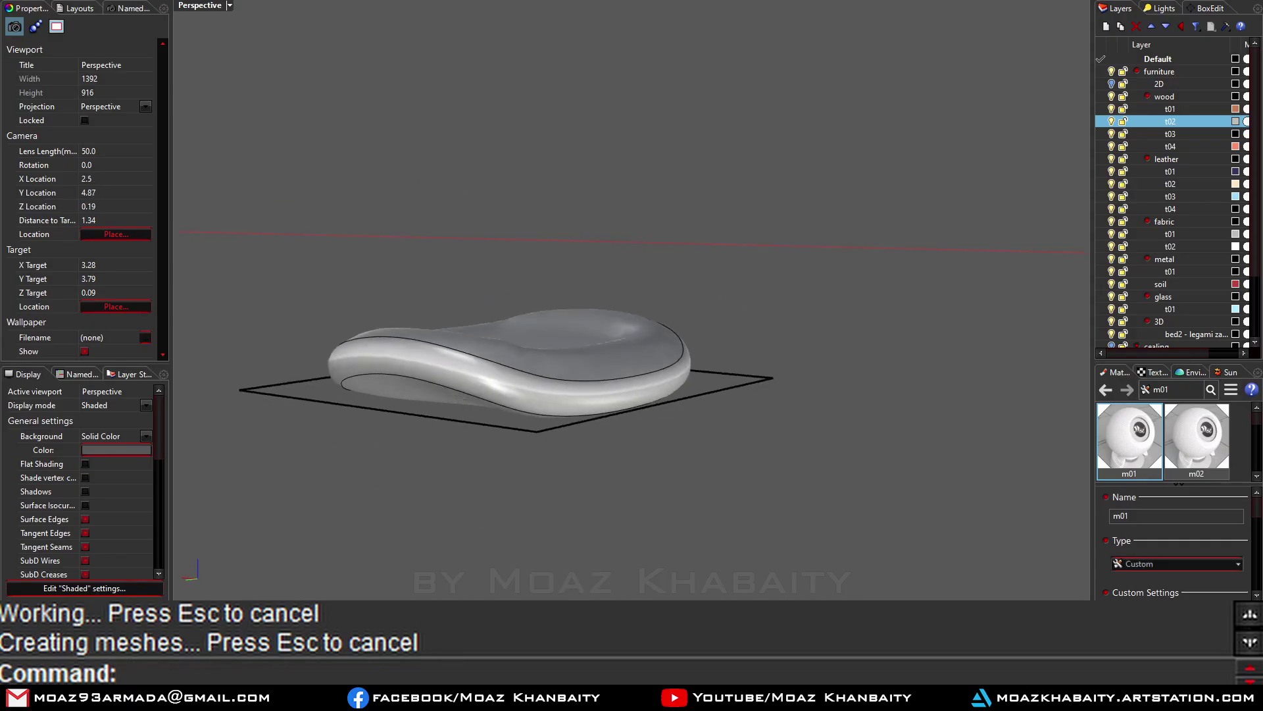
Step: Rotate a copy of the cushion upright behind the seat as the backrest
right_click_drag(737, 347, 506, 387)
left_click(507, 381)
left_click_drag(325, 282, 477, 241)
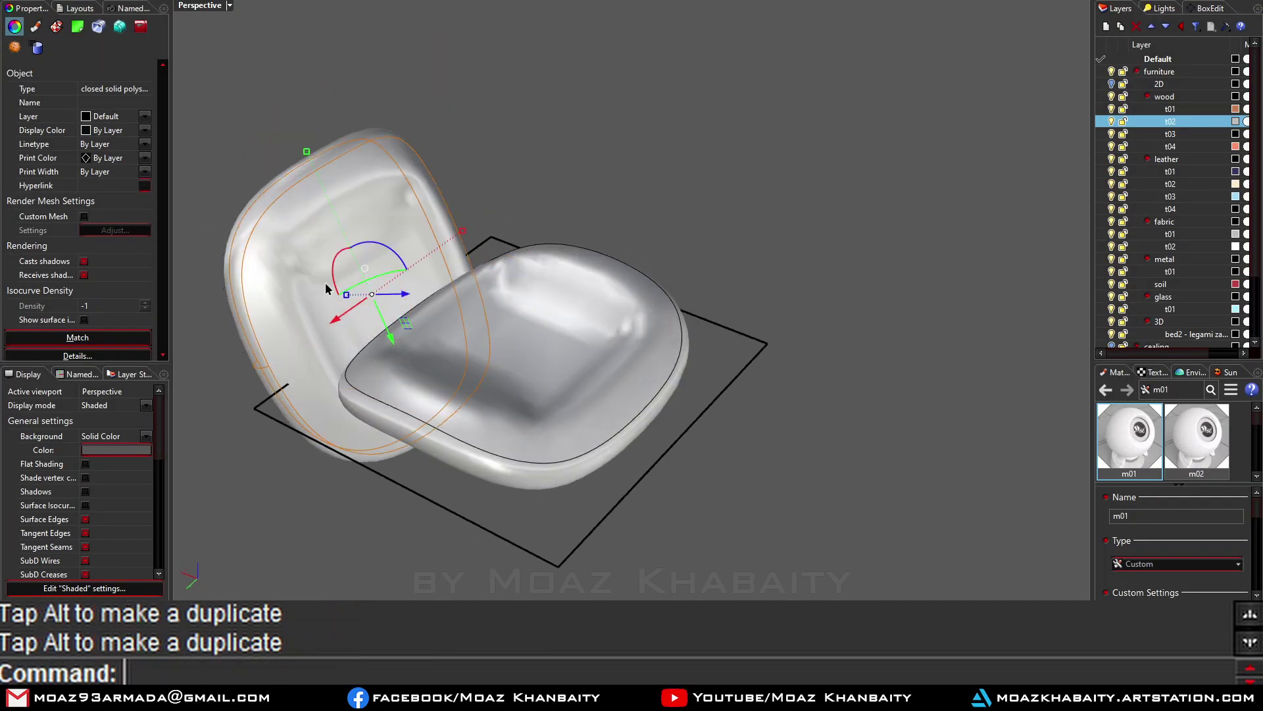
Step: Shift-scale the backrest in 3D against the seat's rear edge and check it from the side
scroll(524, 208, "up", 5)
right_click_drag(524, 208, 566, 342)
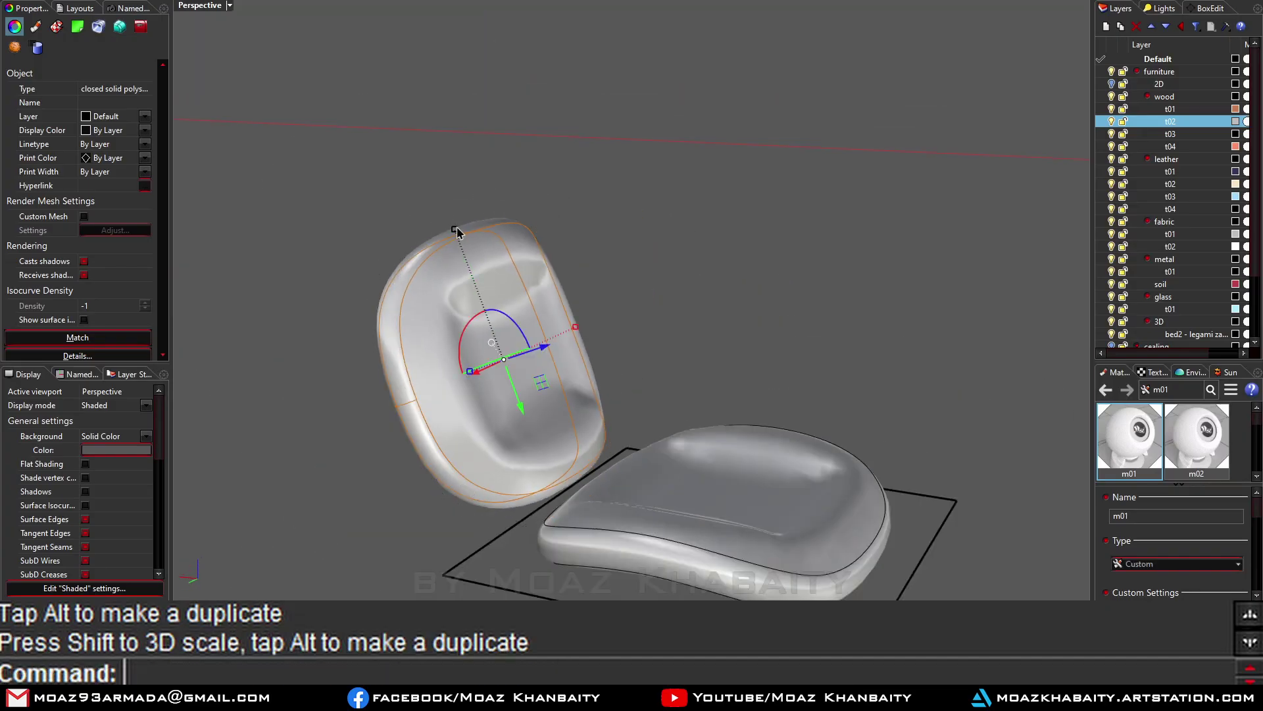
left_click_drag(544, 345, 569, 356)
right_click_drag(570, 355, 553, 342)
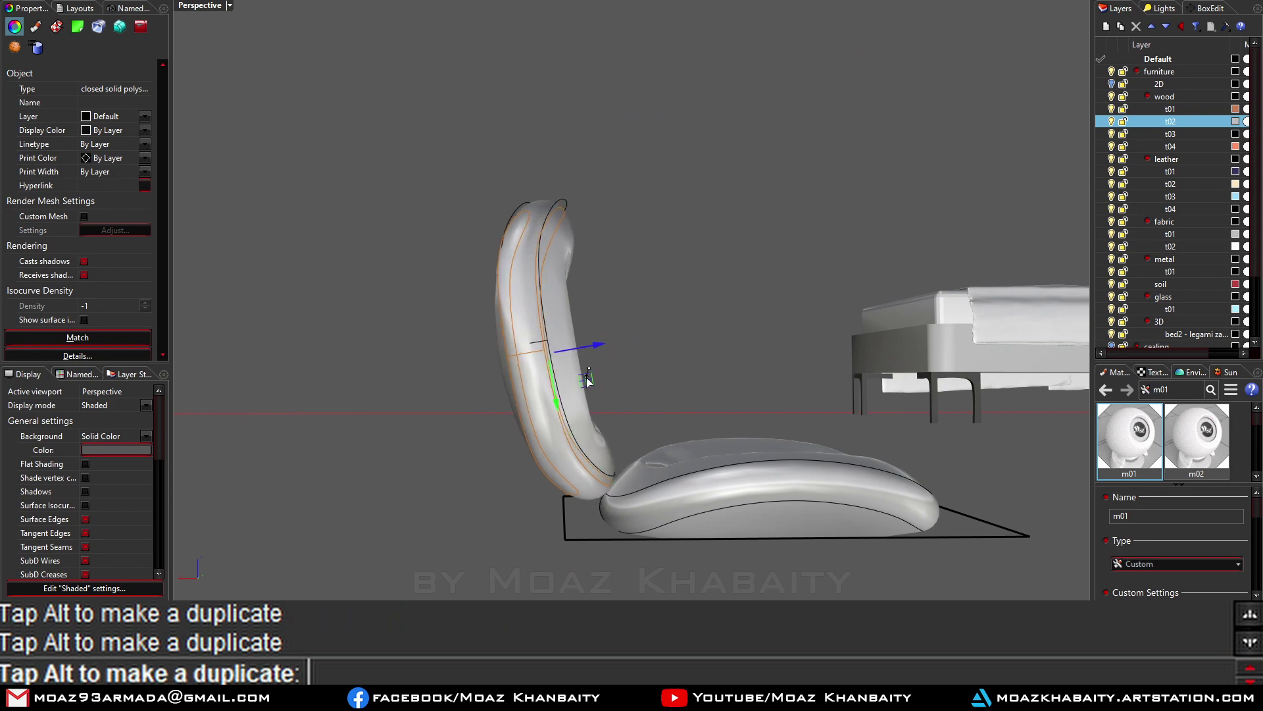
mouse_move(587, 380)
right_mouse_down()
mouse_move(641, 375)
mouse_move(527, 403)
right_mouse_up()
scroll(527, 403, "down", 5)
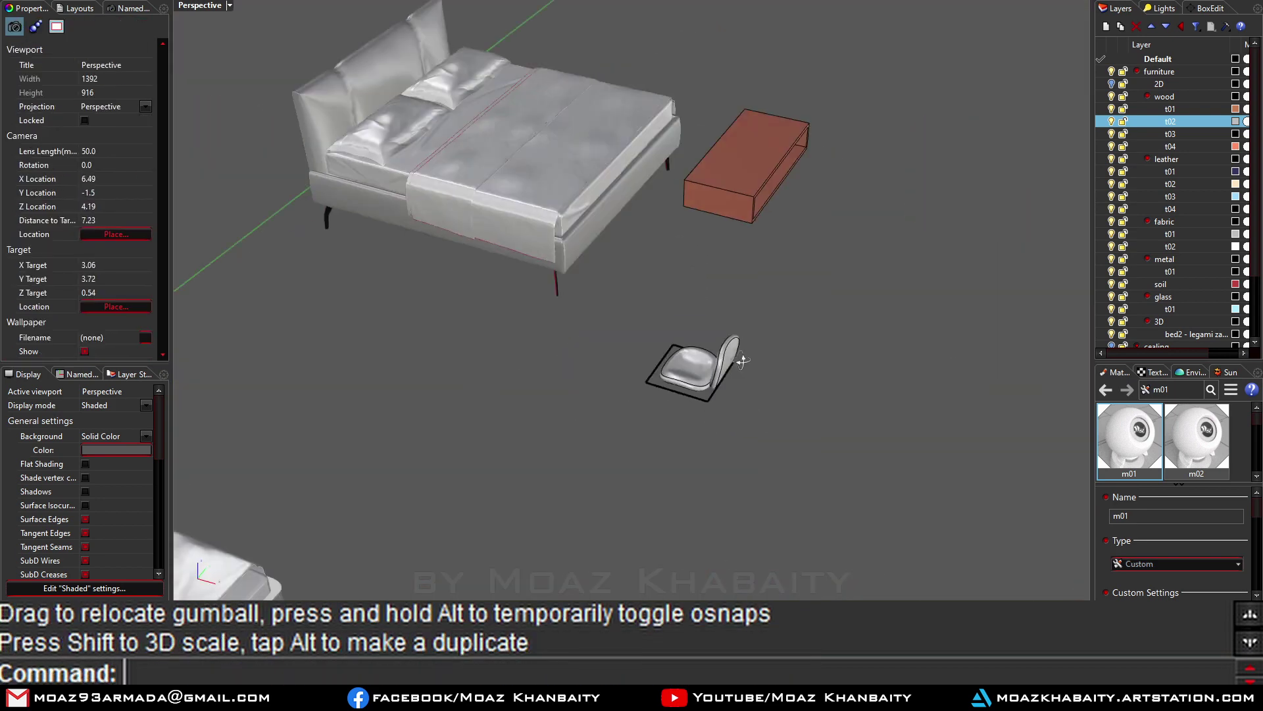
scroll(619, 457, "up", 5)
left_click(619, 457, "shift")
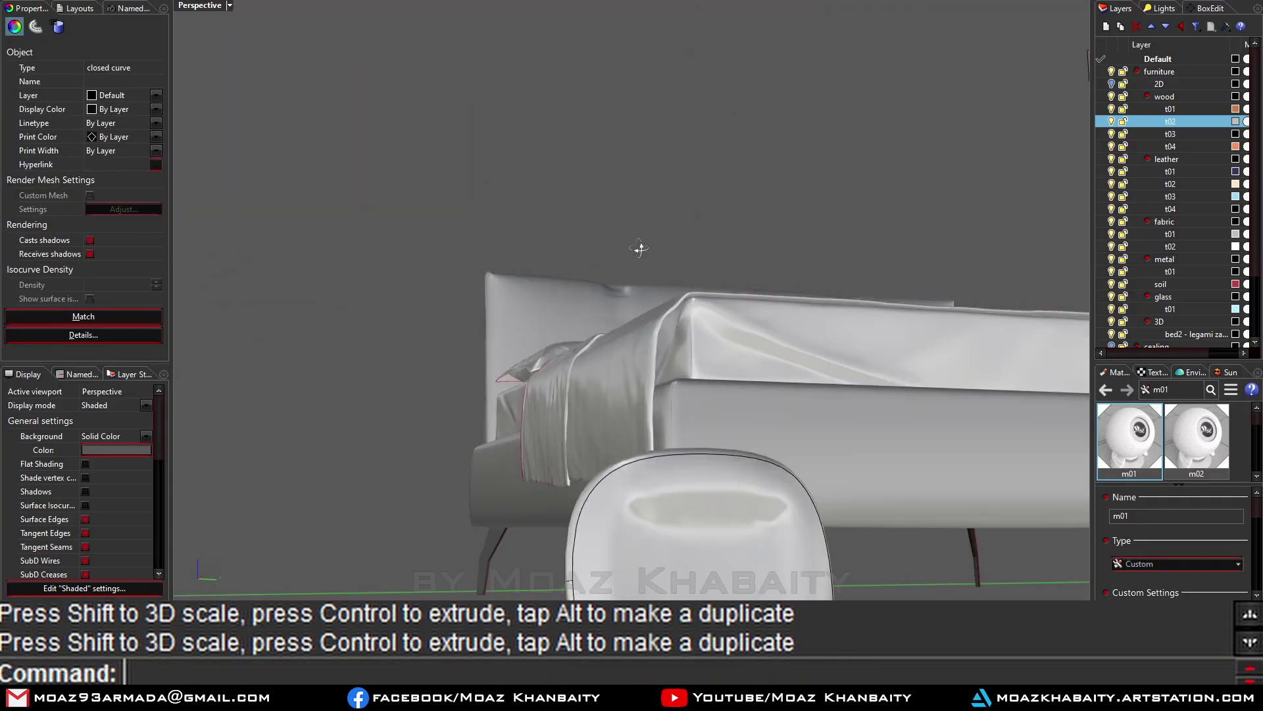
Step: Orbit below the seat and select the closed rectangle beneath it for the leg outline
right_click_drag(739, 453, 775, 256)
scroll(558, 428, "up", 3)
left_click(558, 428)
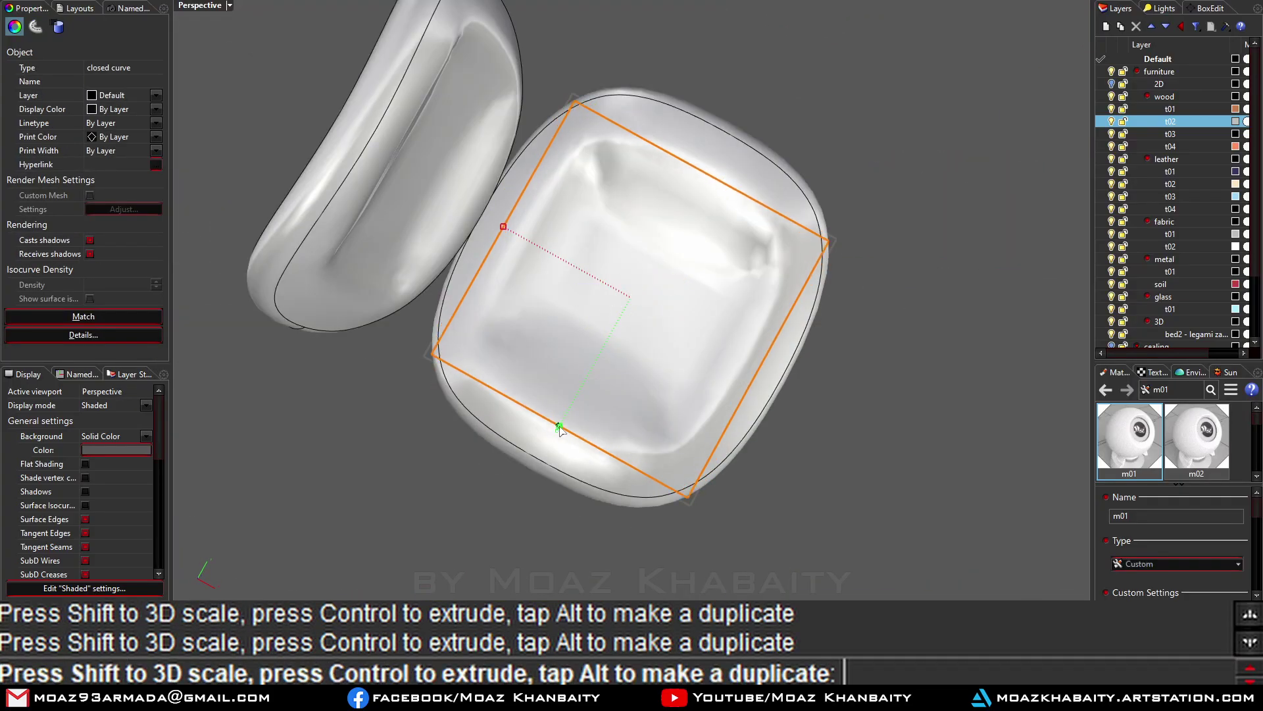
scroll(559, 426, "down", 5)
scroll(556, 332, "up", 5)
right_click_drag(556, 332, 555, 413)
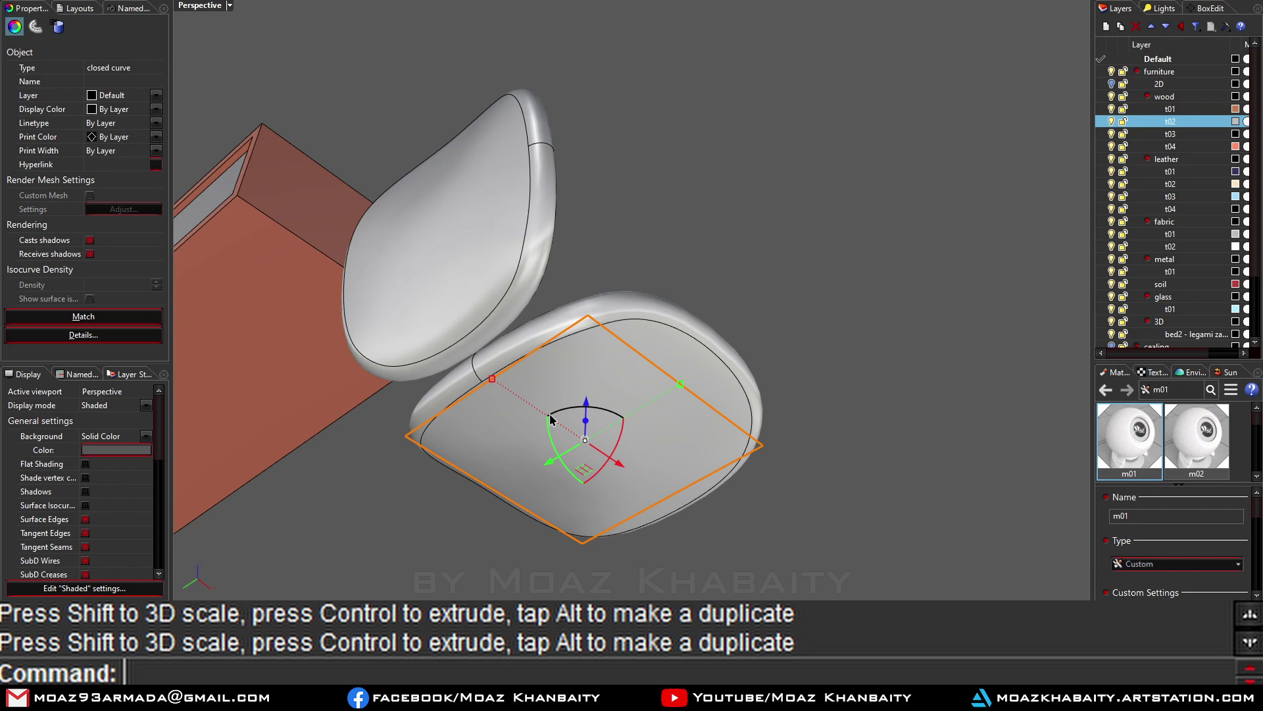
mouse_move(551, 420)
right_mouse_down()
mouse_move(464, 459)
mouse_move(591, 492)
right_mouse_up()
key("Escape")
left_click(449, 441)
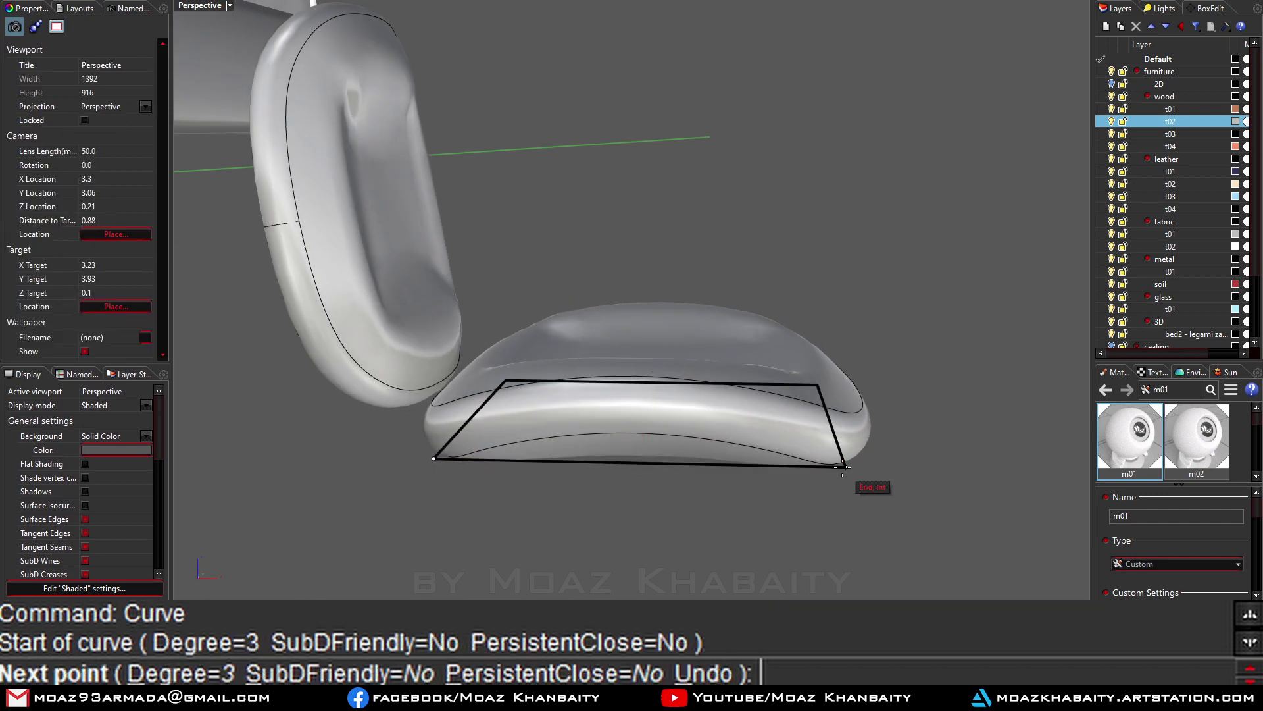
Step: Draw the curved front leg from the rectangle's corner down under the seat
left_click(843, 467)
mouse_move(843, 467)
right_mouse_down()
mouse_move(816, 454)
mouse_move(808, 497)
right_mouse_up()
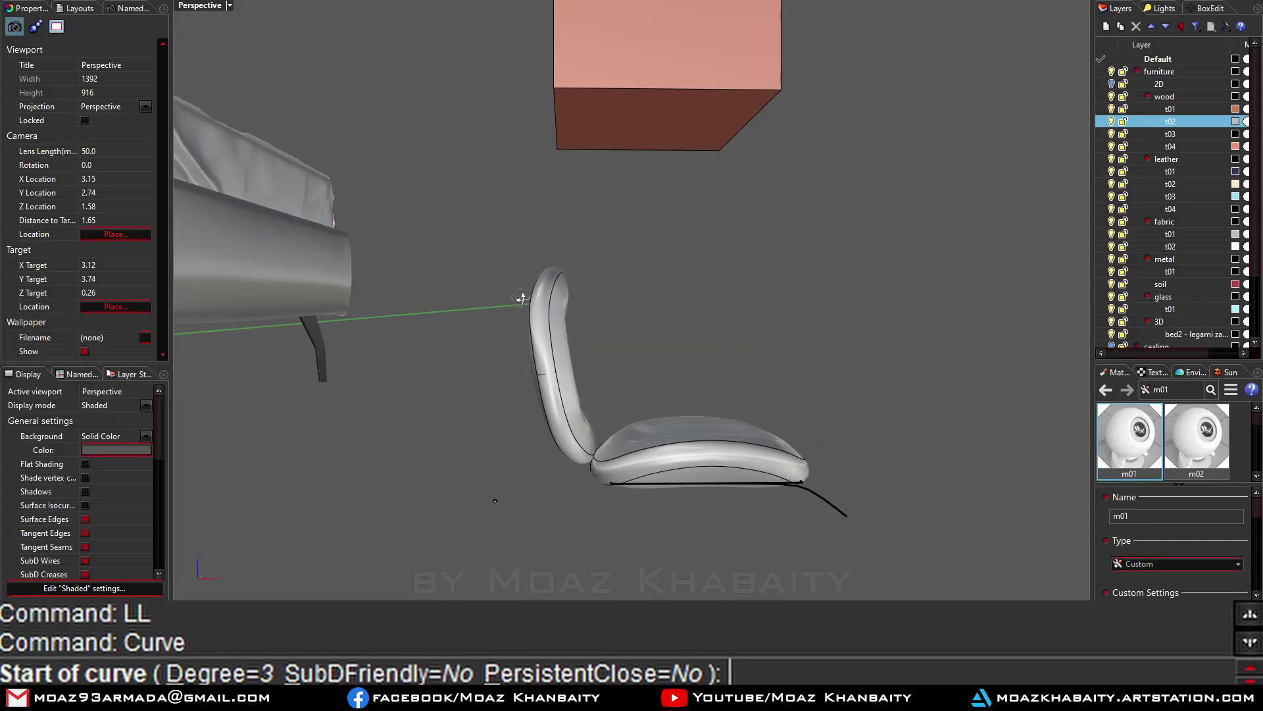
right_click_drag(522, 298, 460, 395)
key("alt+g")
key("alt+s")
left_click(558, 186)
right_click_drag(558, 185, 581, 456)
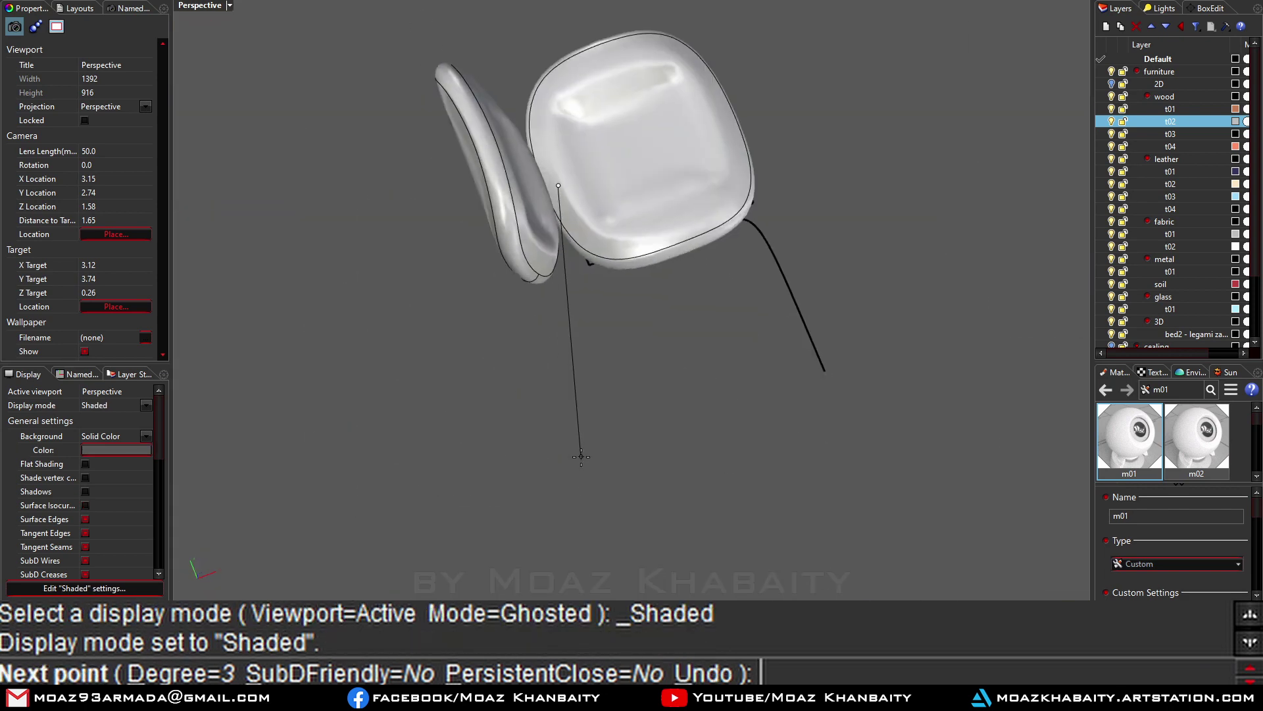
left_click(580, 511)
Step: Trim and extend the front leg curve to its boundary
key("Return")
right_click_drag(579, 511, 572, 395)
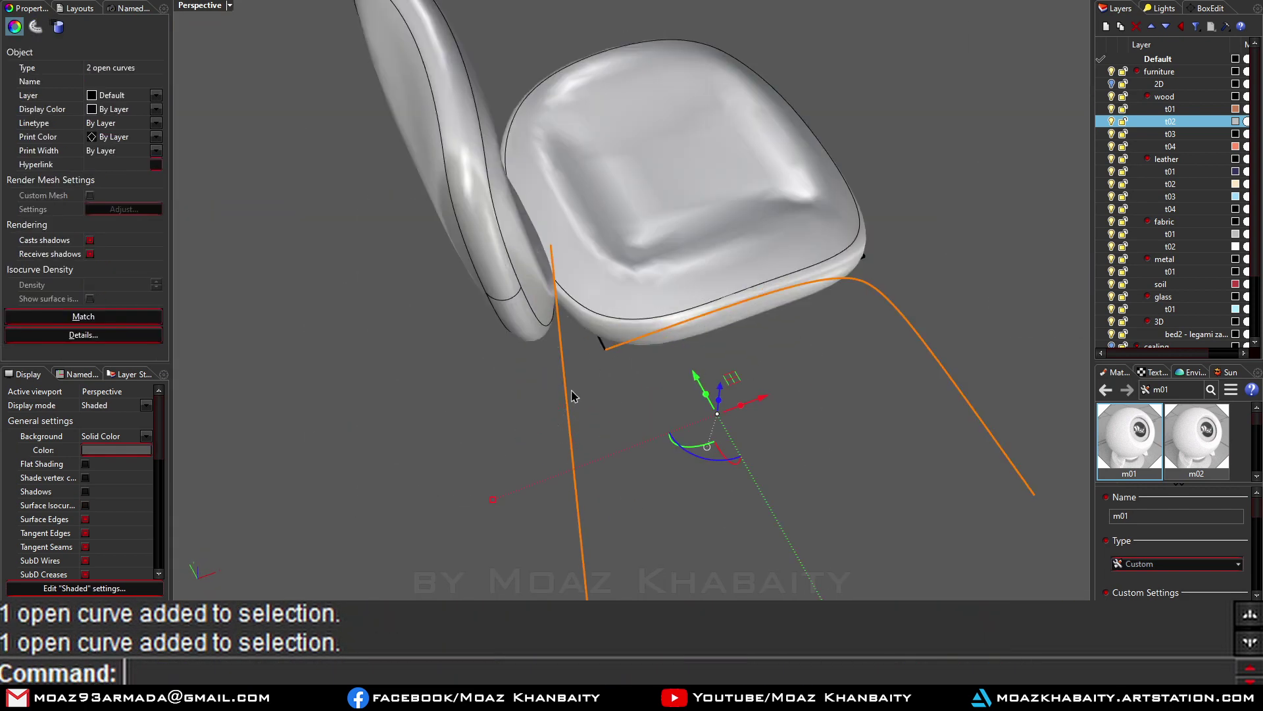
left_click(607, 369)
left_click(619, 404)
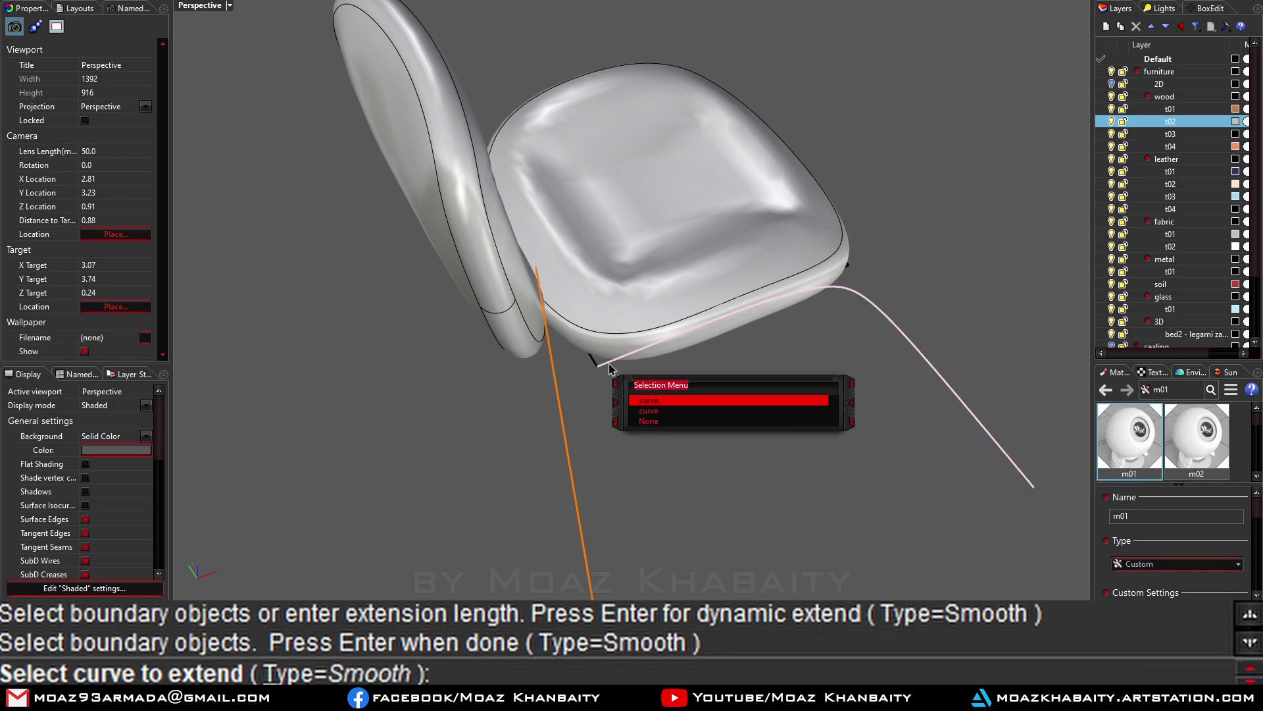
left_click(658, 428)
right_click_drag(658, 428, 573, 460)
Step: Tilt the rear leg with Rotate3D and SetPt its top point up to the seat
left_click(568, 467)
left_click(584, 563)
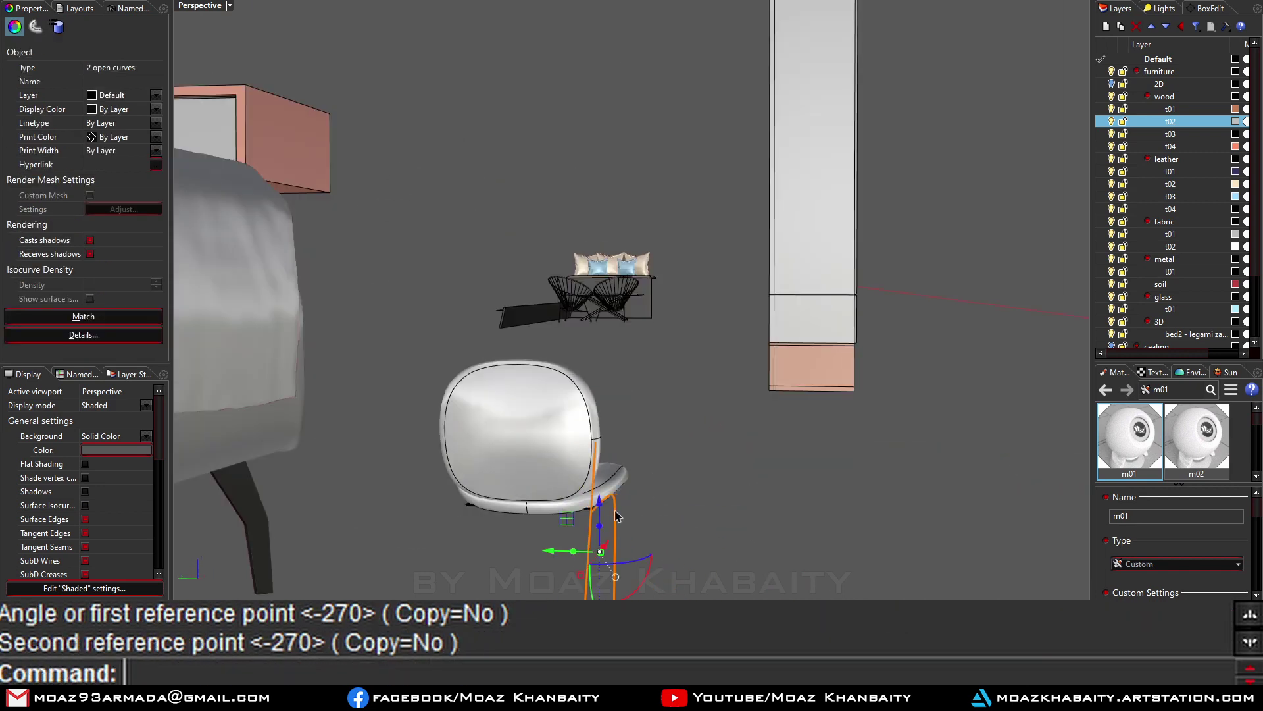
right_click_drag(583, 563, 526, 500)
key("F10")
left_click(511, 499)
type("SetPt")
key("Return")
scroll(536, 445, "up", 4)
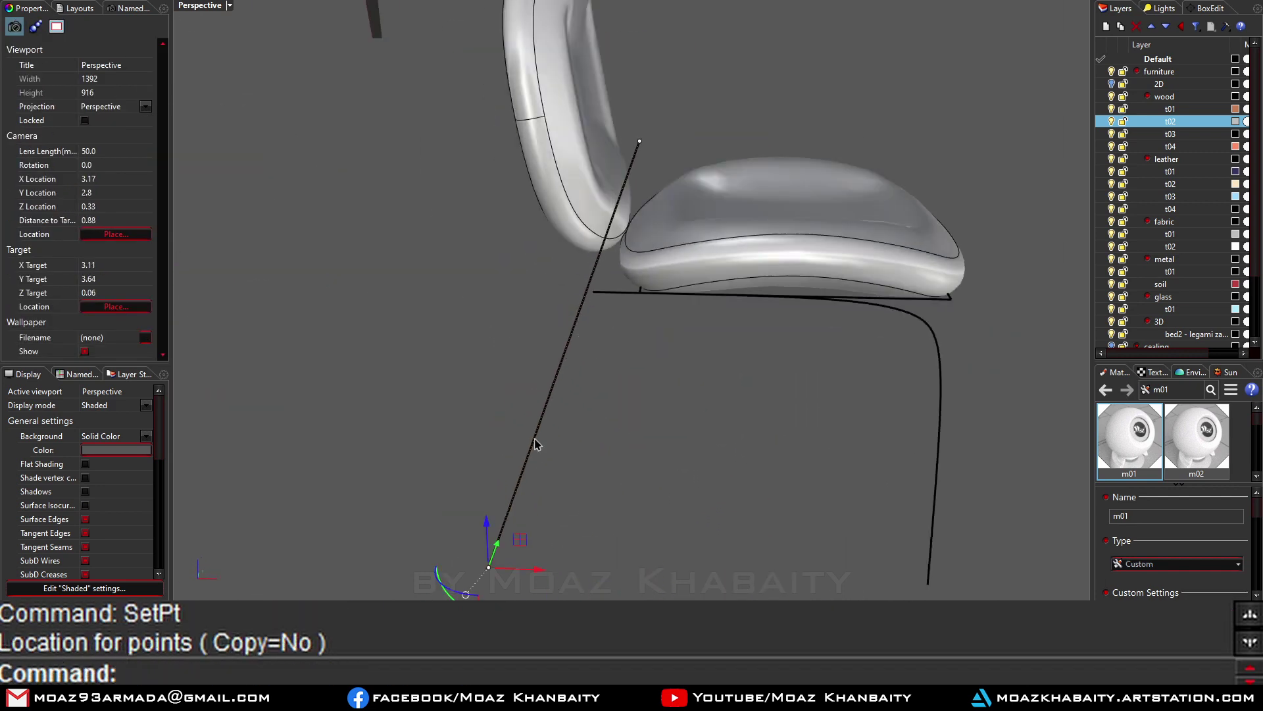
left_click_drag(581, 154, 580, 155)
scroll(559, 387, "down", 3)
Step: Extend the leg curves so they meet the seat
mouse_move(559, 386)
right_mouse_down()
mouse_move(545, 282)
mouse_move(643, 248)
mouse_move(533, 363)
mouse_move(729, 368)
right_mouse_up()
scroll(533, 363, "down", 3)
scroll(729, 368, "up", 3)
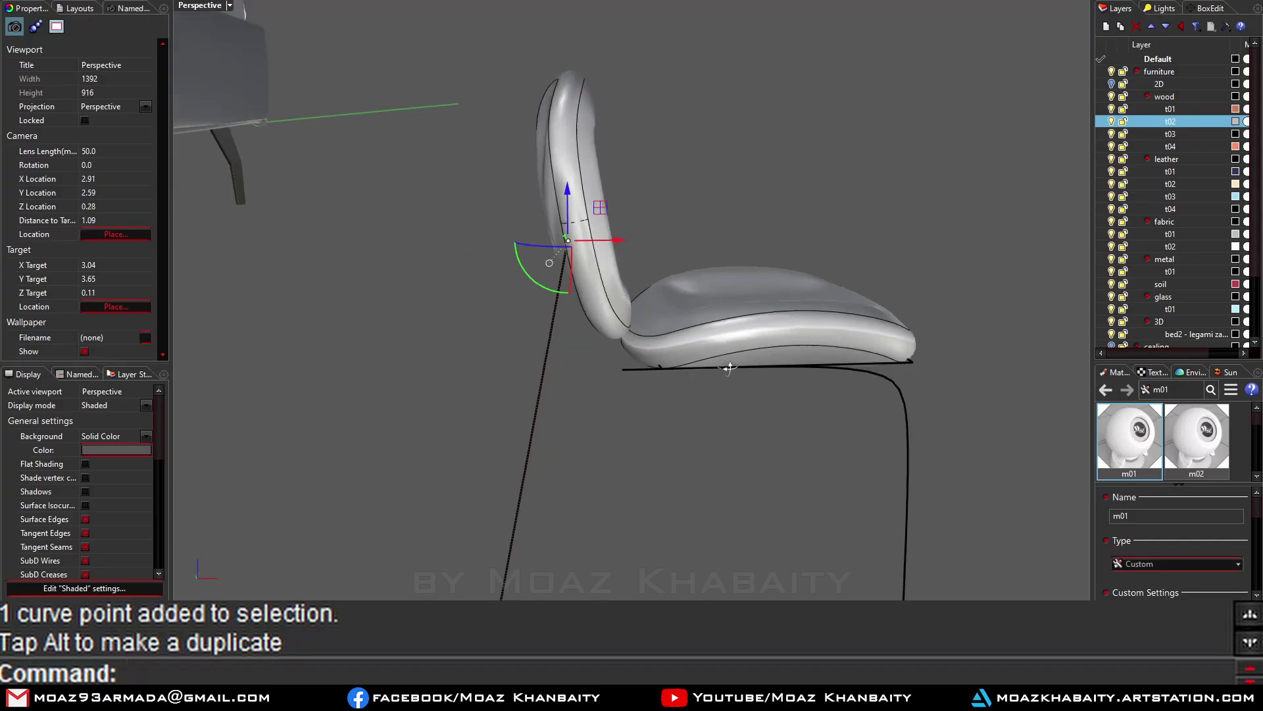
type("xtend")
key("Return")
scroll(618, 355, "down", 3)
right_click_drag(619, 356, 612, 367)
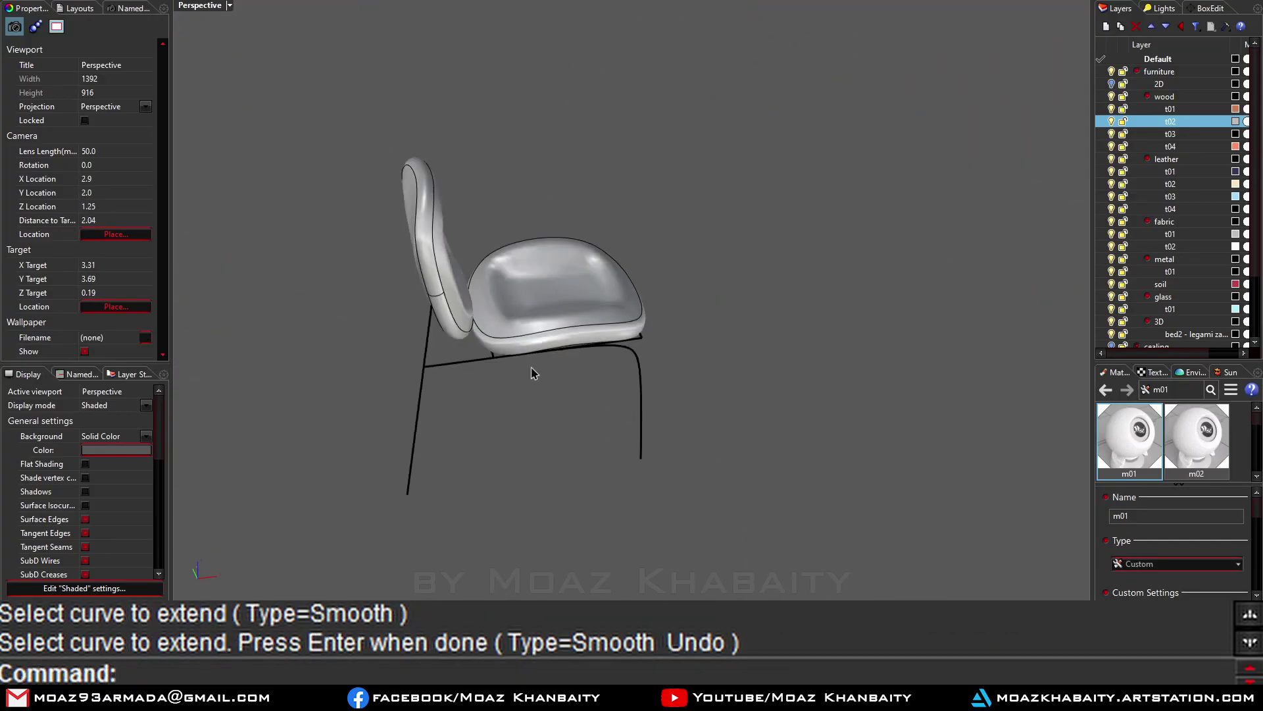
scroll(612, 366, "up", 3)
Step: Mirror the two leg curves to the chair's other side
left_click(359, 416)
type("mirror")
key("Return")
key("ctrl+alt+g")
Step: Select the mirrored leg curves and the seat rectangle as the chair frame
key("ctrl+alt+s")
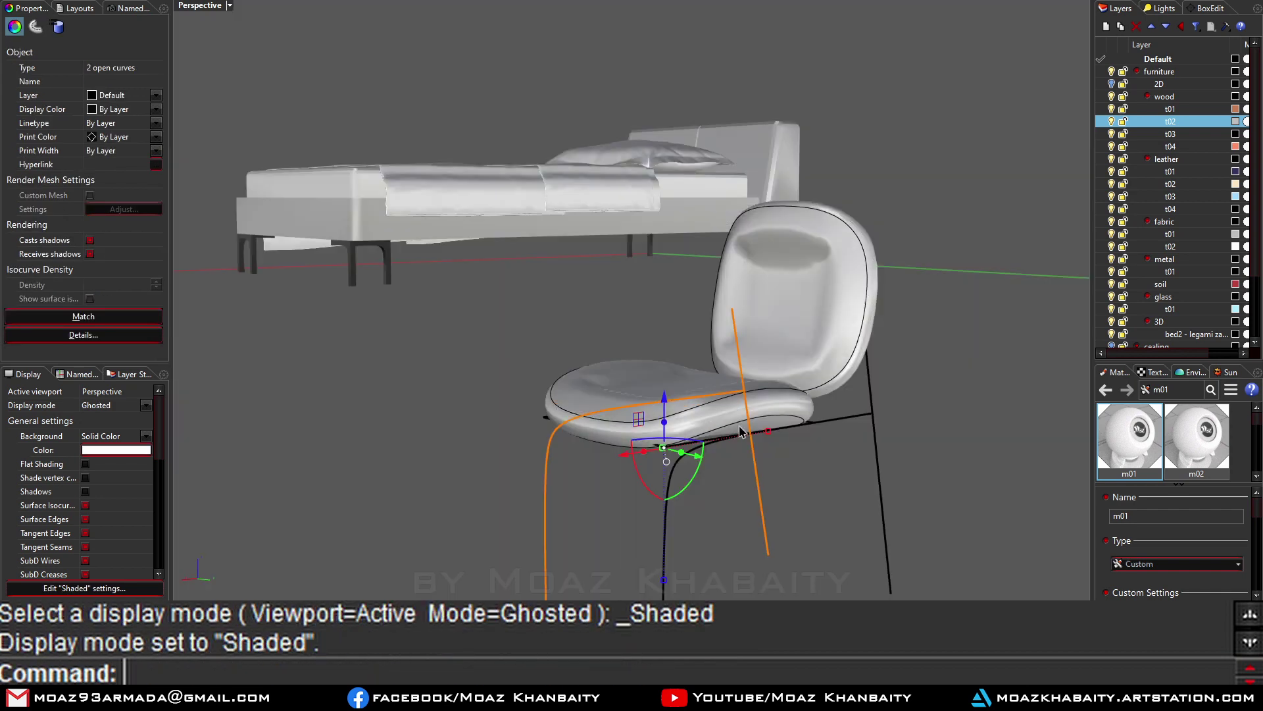
scroll(776, 489, "up", 3)
right_click_drag(777, 489, 520, 424)
left_click(516, 424, "shift")
left_click(625, 474)
right_click_drag(663, 508, 664, 427)
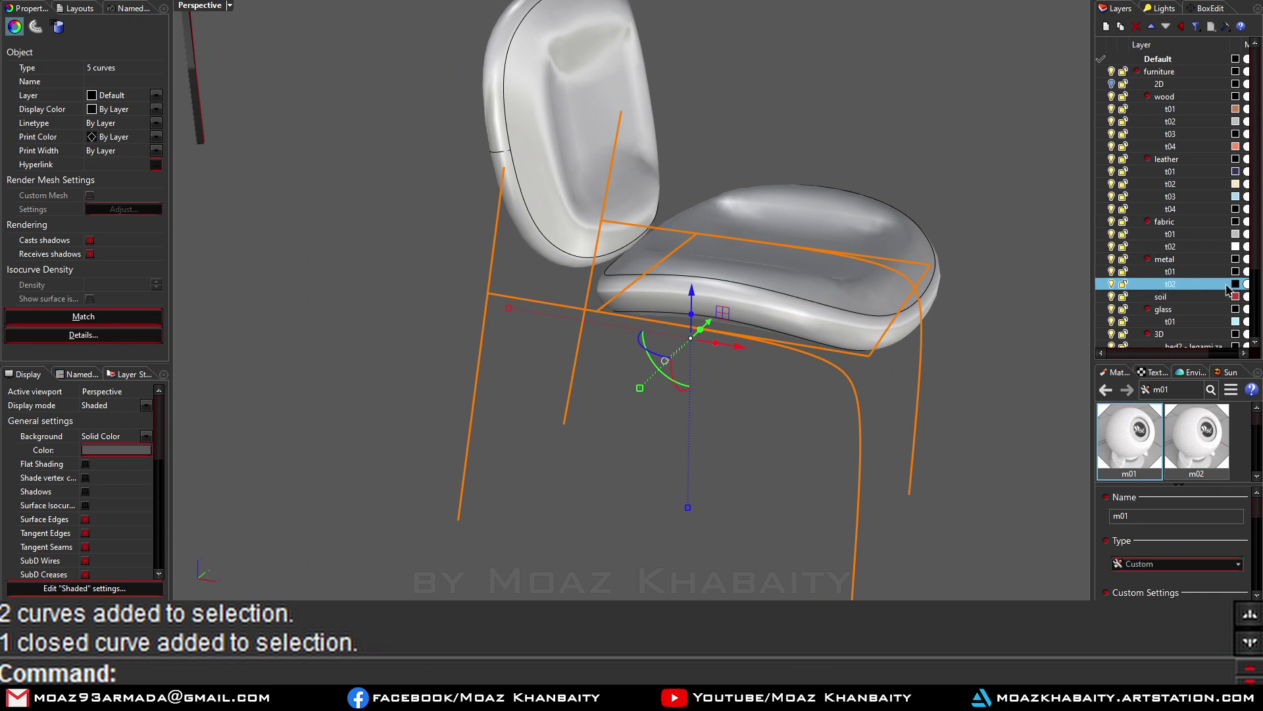
Step: Give the metal t02 layer a pale yellow colour
left_click(1235, 283)
left_click(871, 233)
left_click(1013, 372)
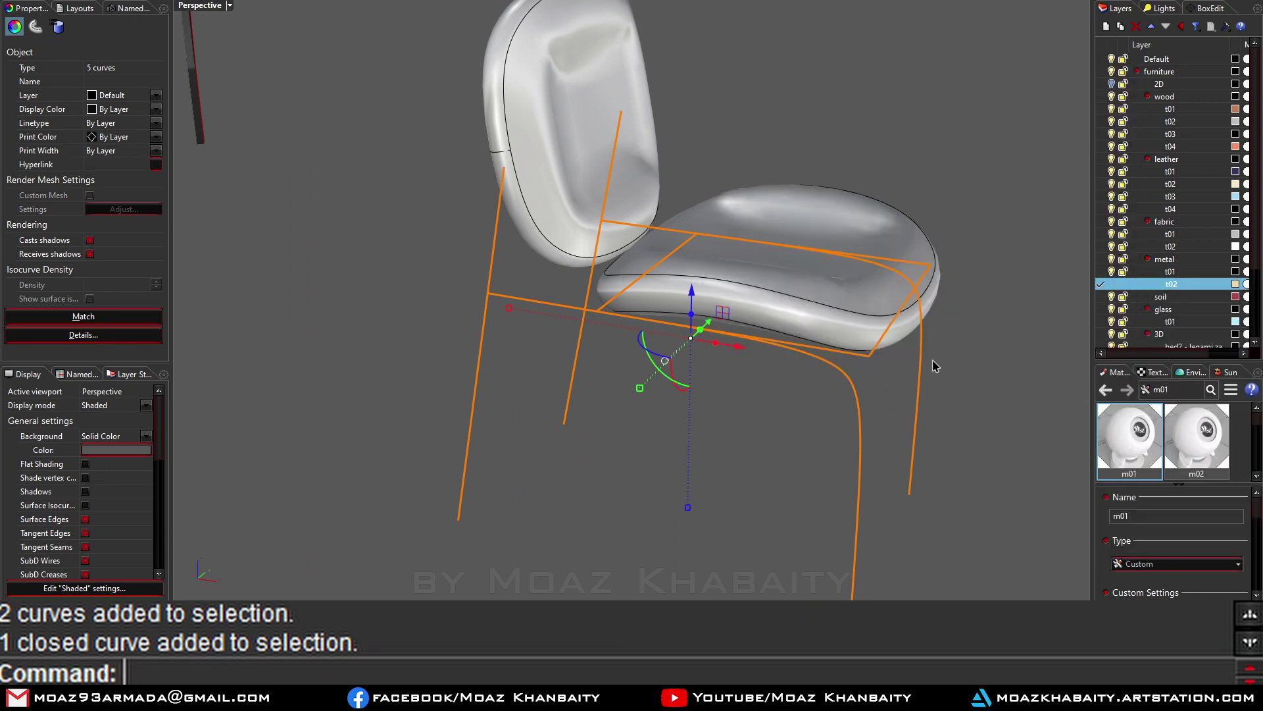
Step: Pipe the frame curves at 0.005, then 0.004 radius, and delete the leftover curves
type("0.005")
key("Return")
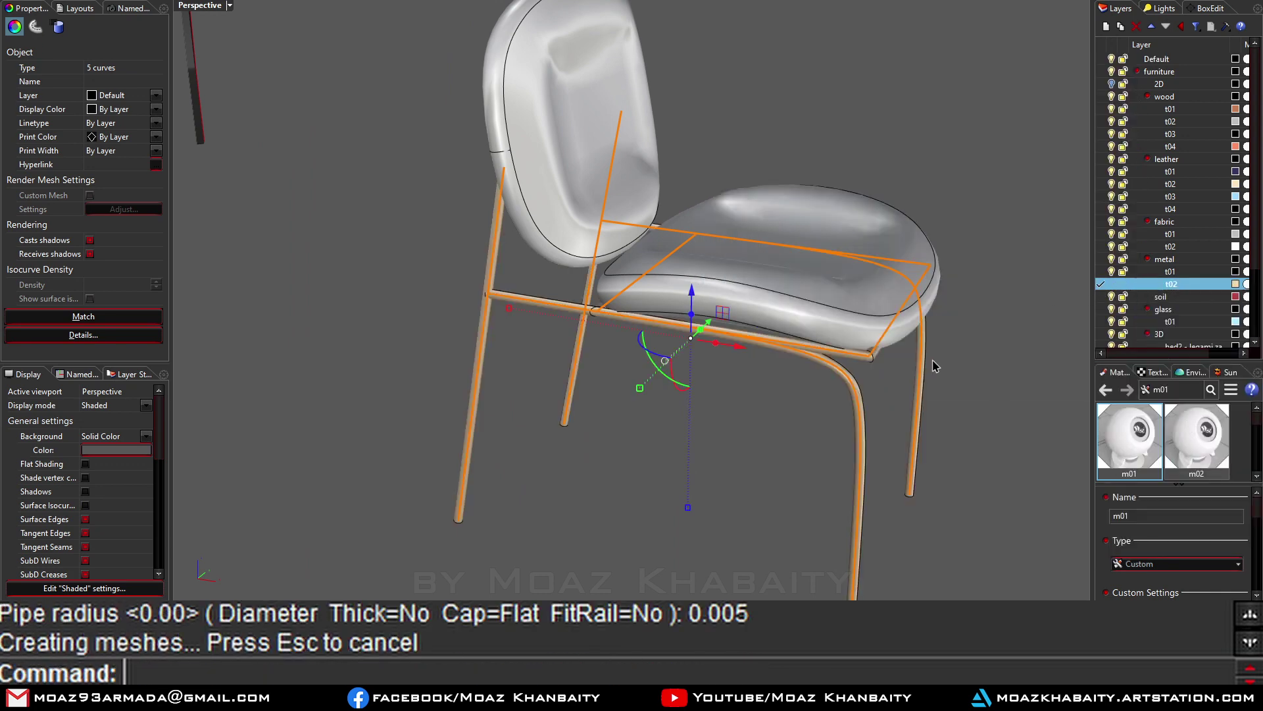
type("0.0030.004")
key("Return")
key("Delete")
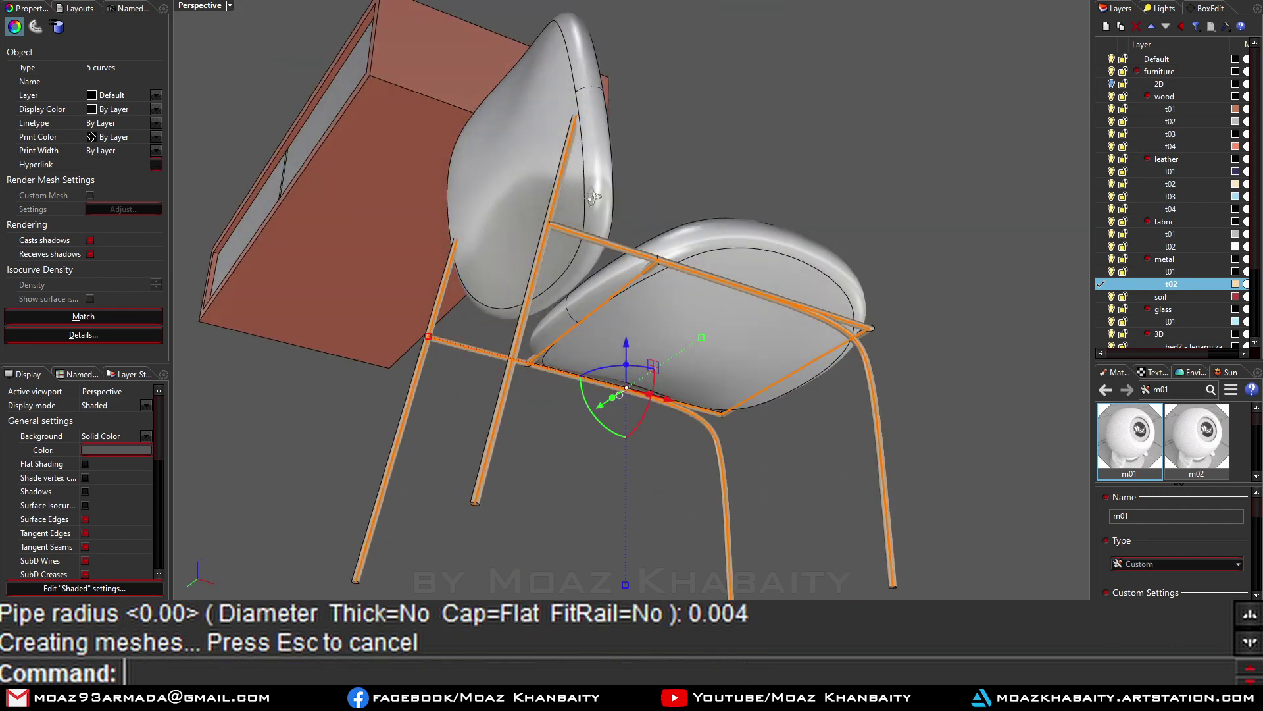
right_click_drag(647, 255, 572, 270)
left_click(572, 270)
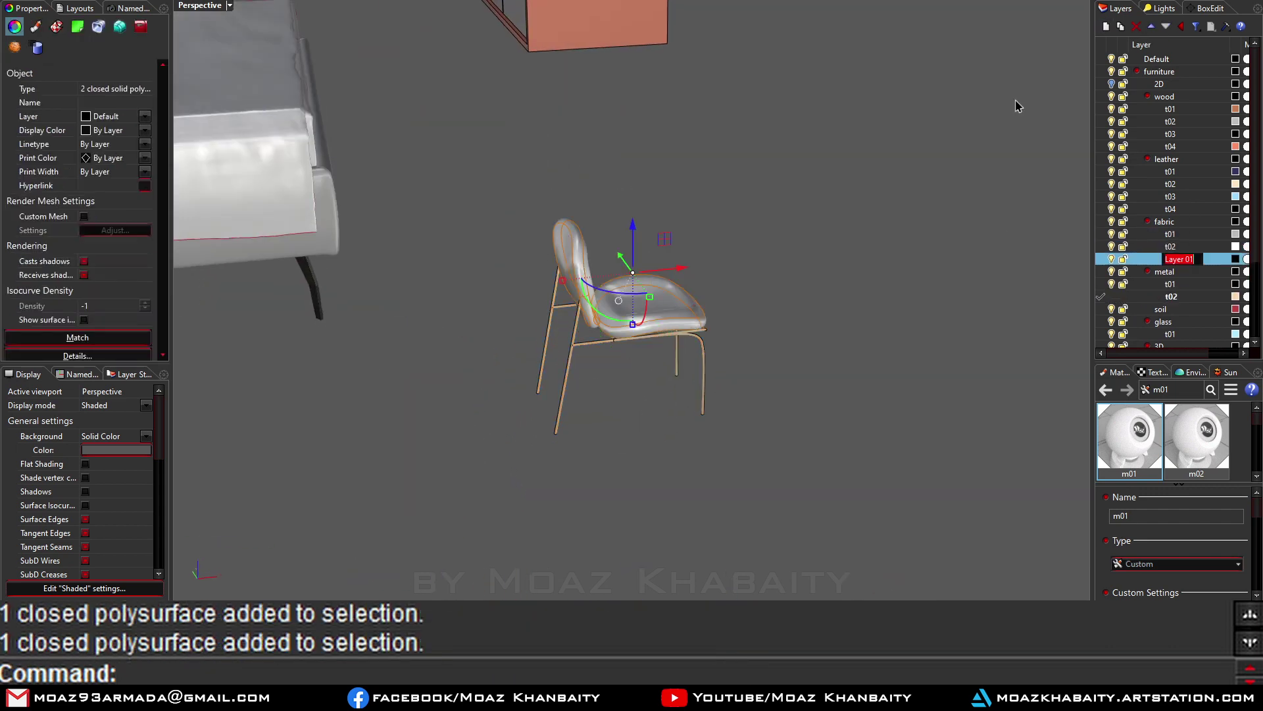
Step: Name the new fabric layer t03 and move the cushions onto it
type("t03")
key("Return")
left_click(1236, 258)
left_click(1029, 372)
Step: Group the chair parts, show the floors layer, then place and enlarge the chair beside the bed
type("G")
key("Return")
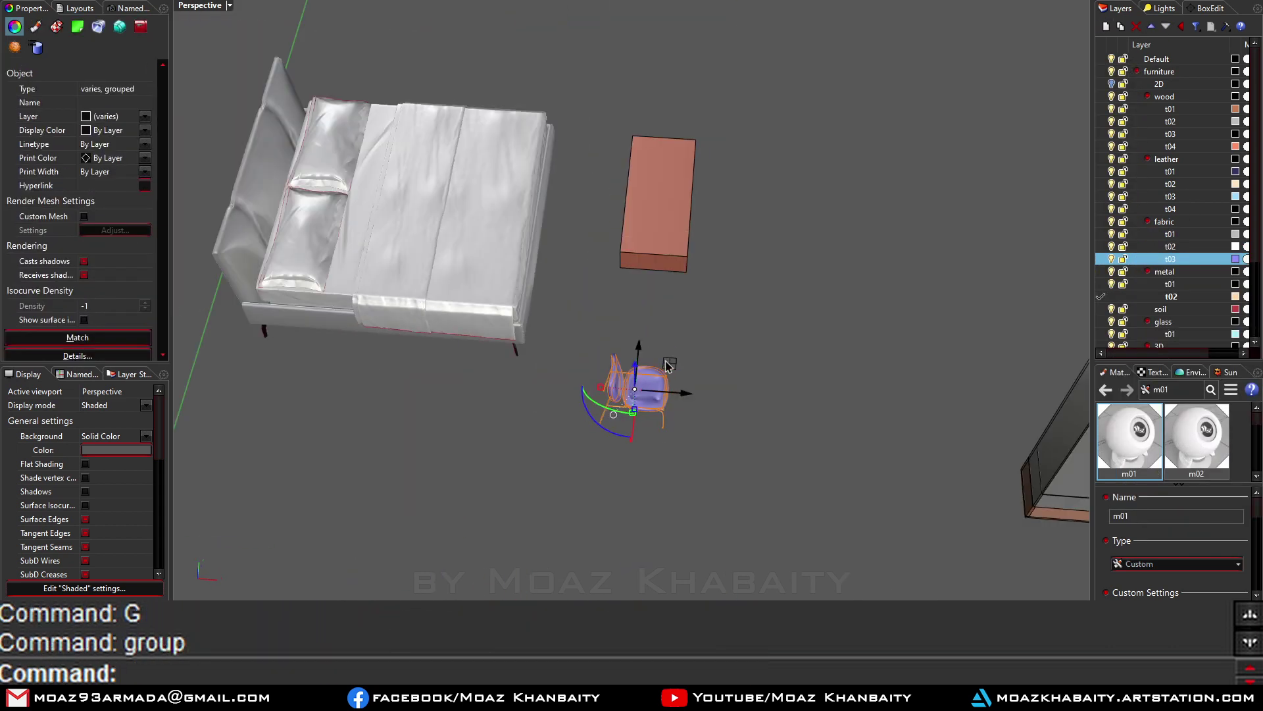
left_click(1153, 284)
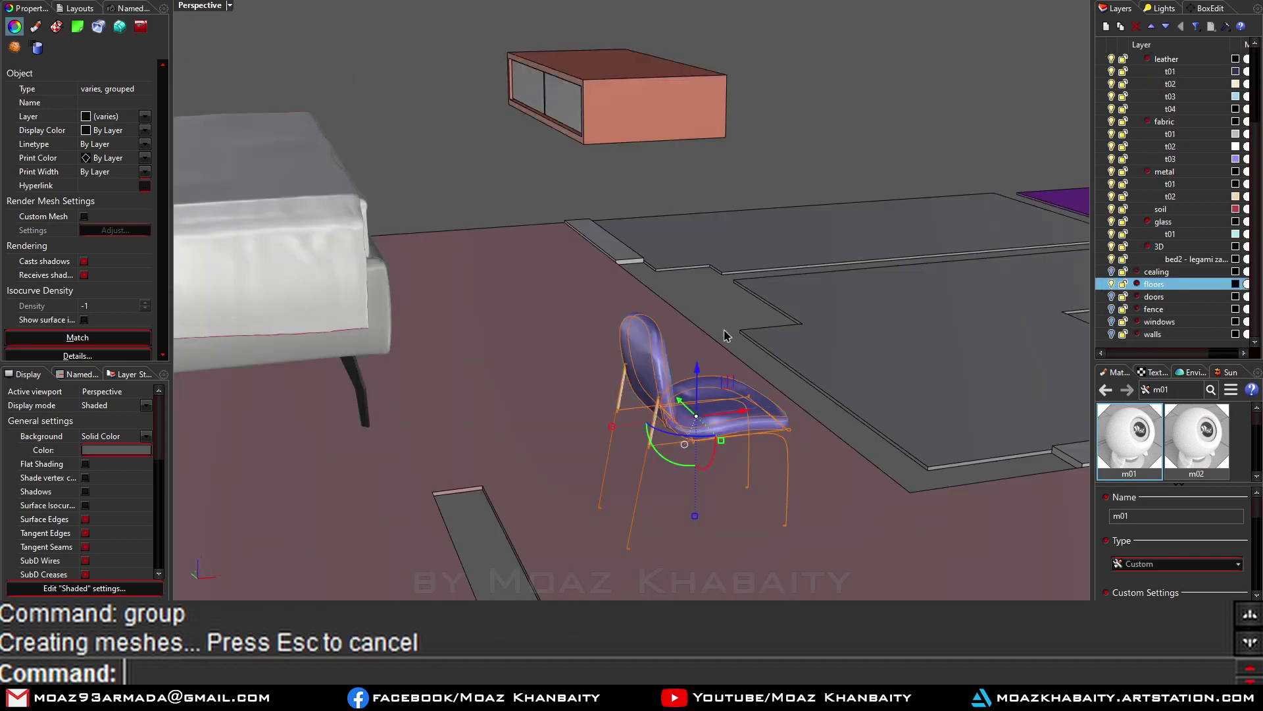
left_click_drag(752, 220, 760, 209)
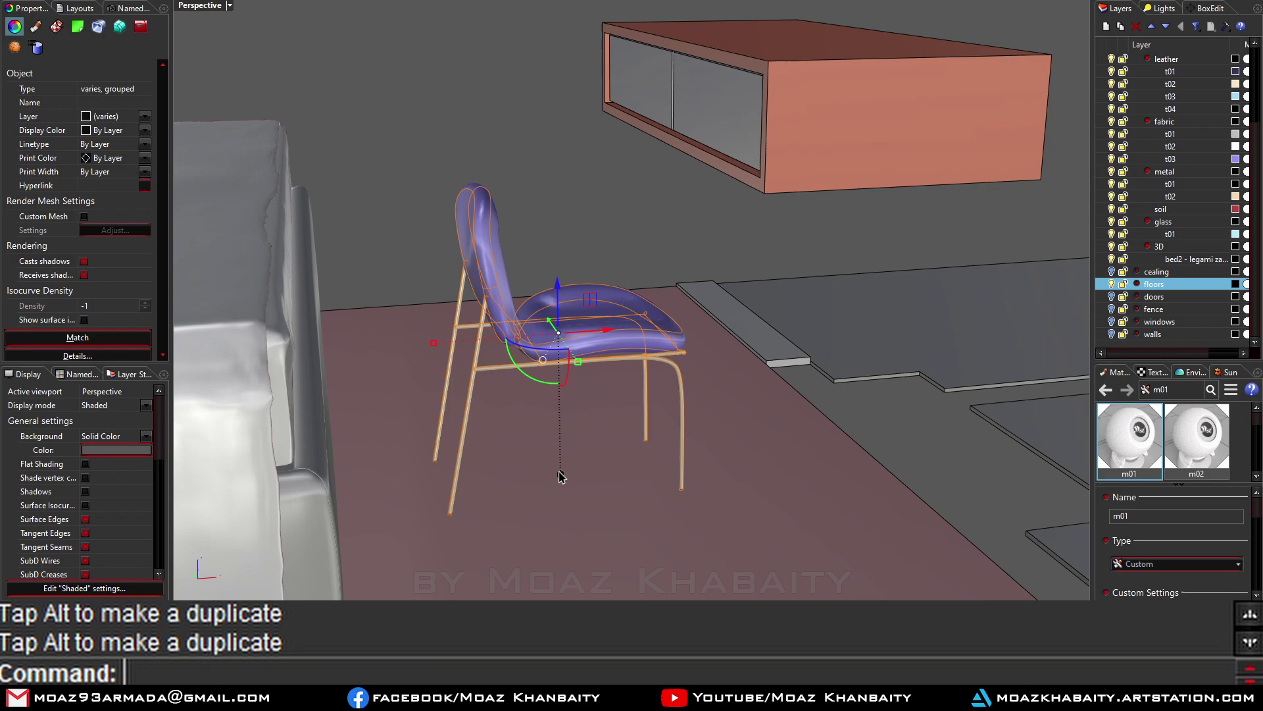
left_click_drag(560, 477, 557, 242)
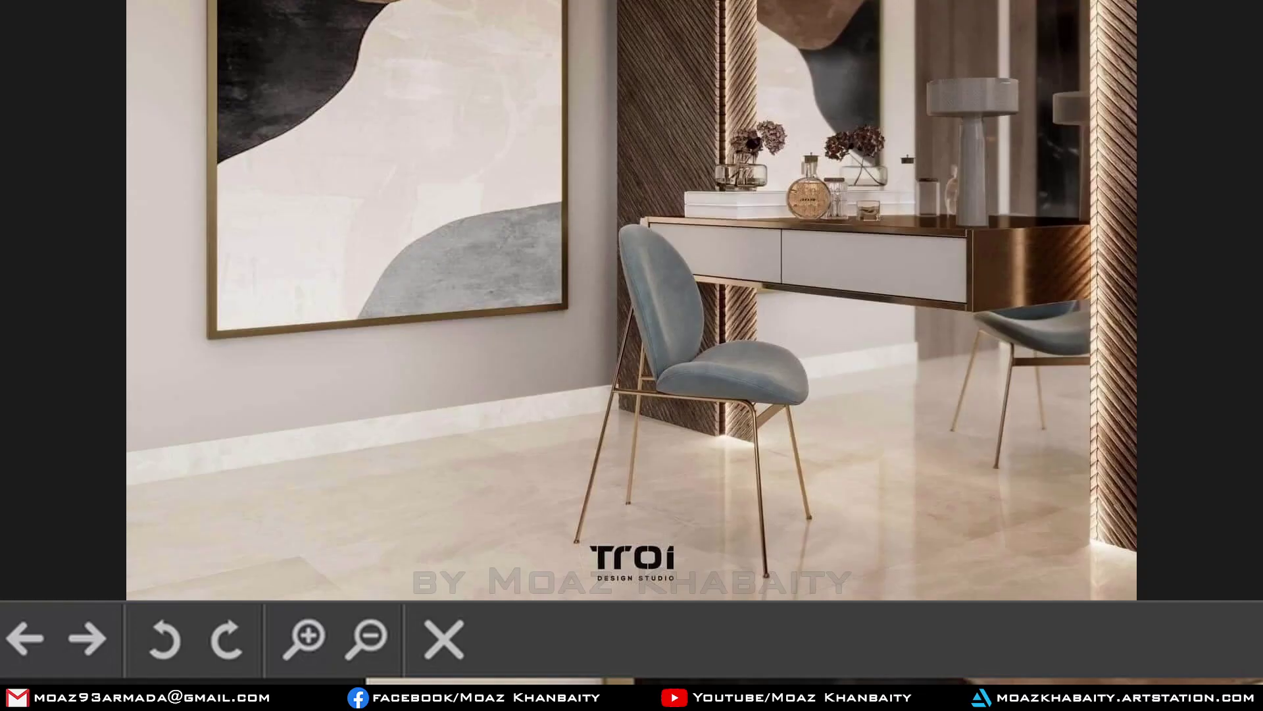
Step: Undo the last two chair adjustments so it stands beside the bed
key("ctrl+z")
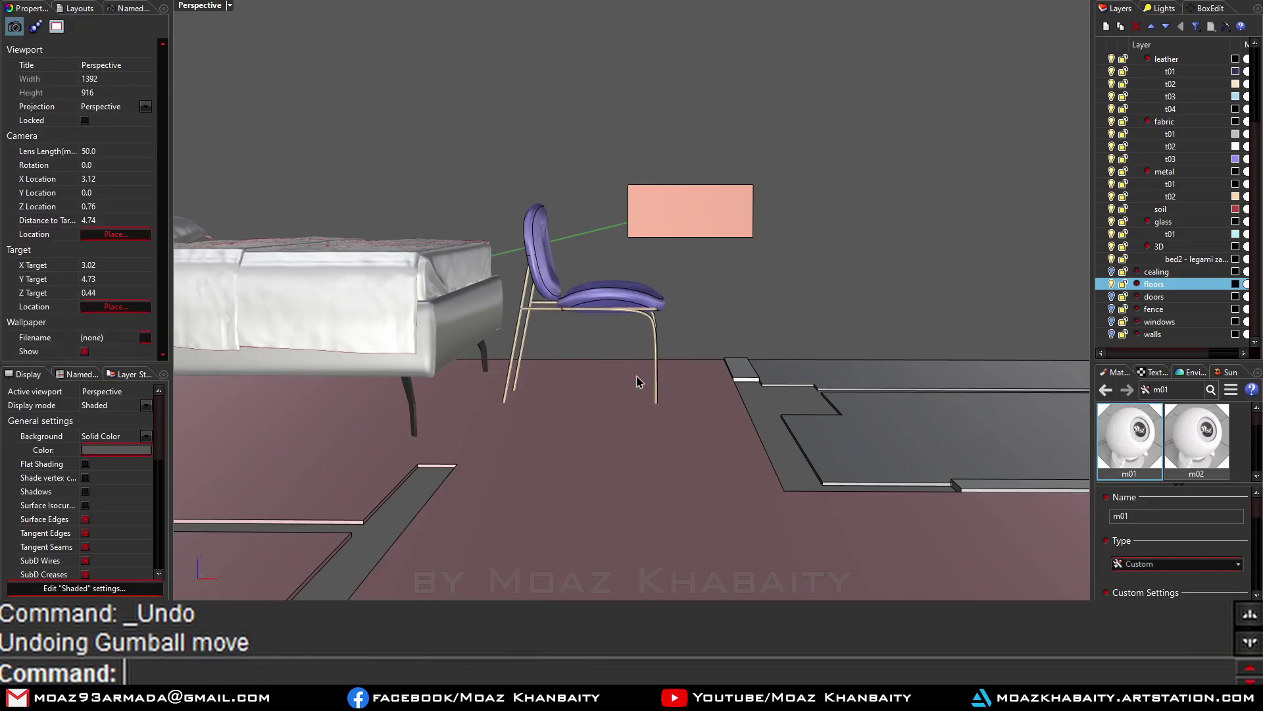
key("ctrl+z")
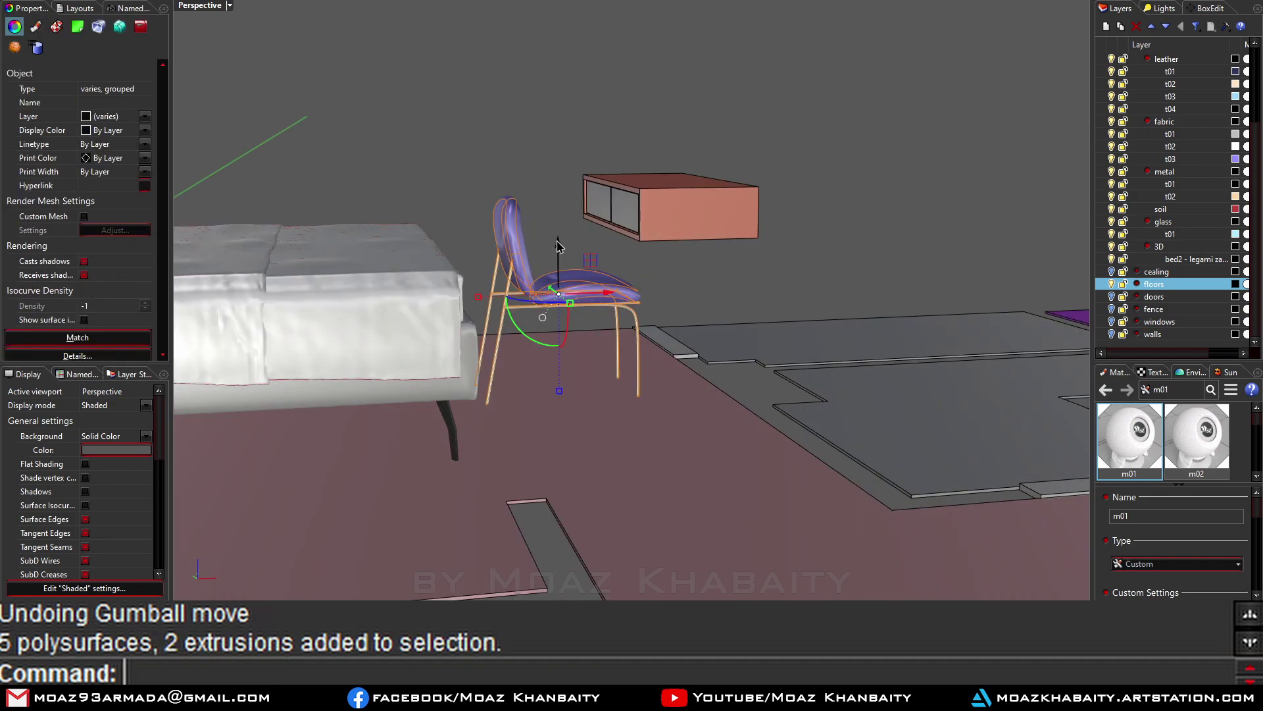